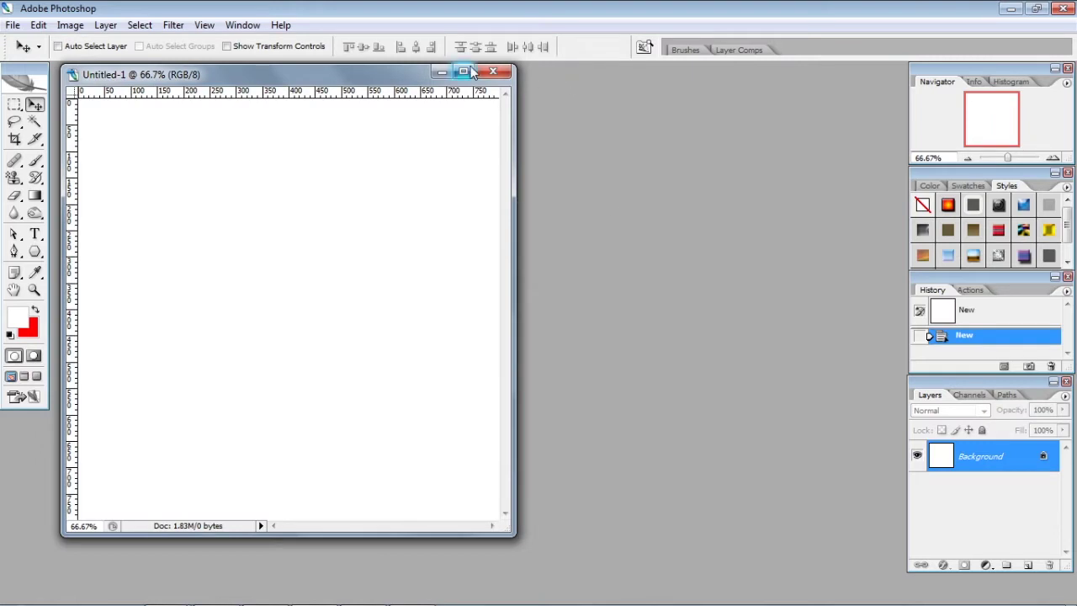
Step: Maximize the document in full screen mode with menu bar and add a new layer above the Background
left_click(464, 72)
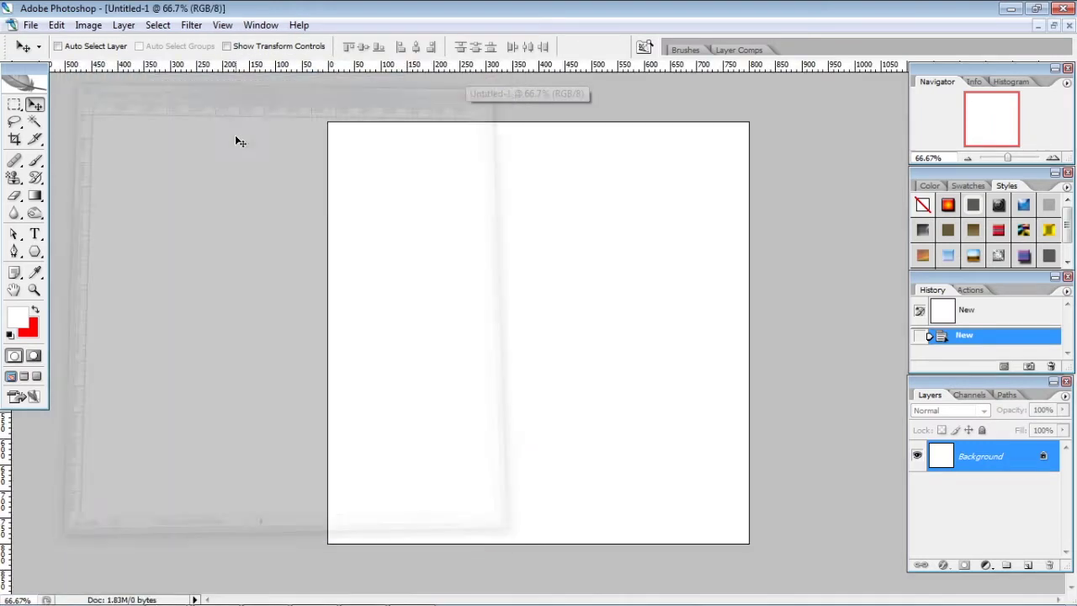
left_click(35, 379)
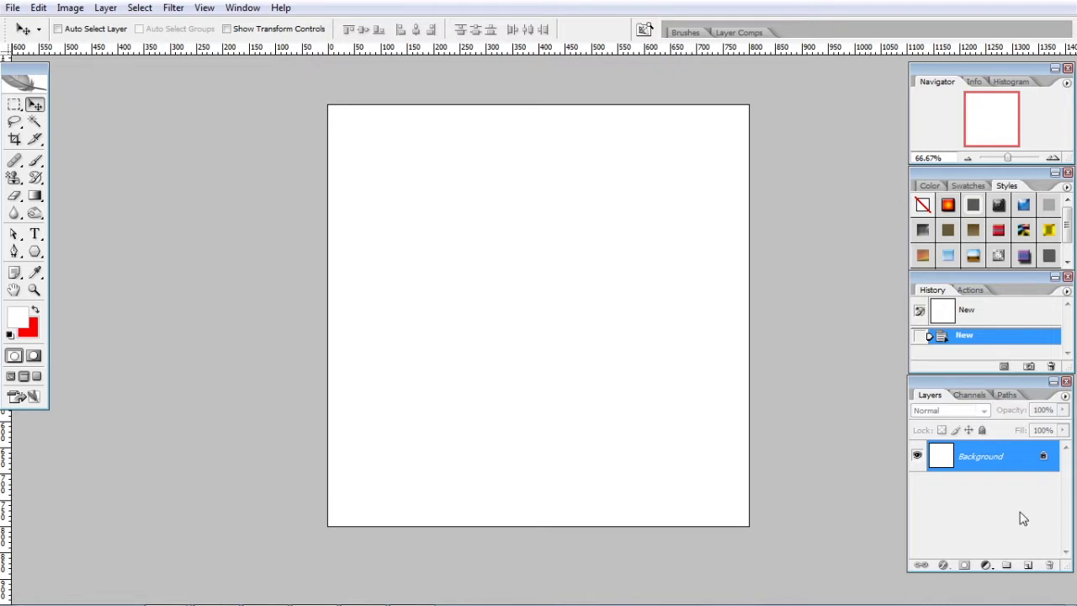
left_click(1028, 564)
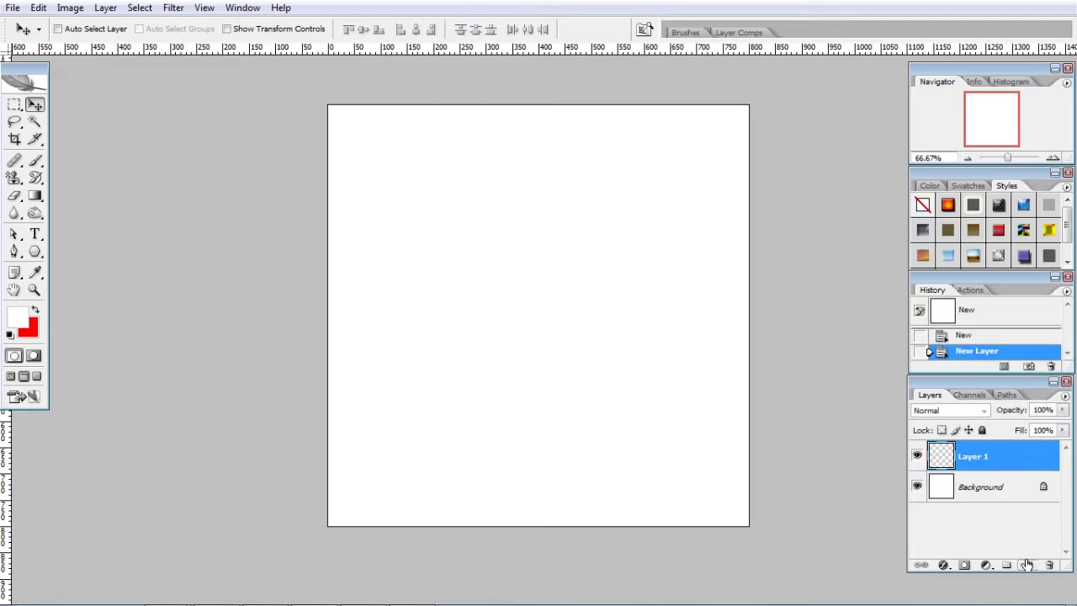
Step: Set up the Gradient tool with a medium blue foreground colour and a white background colour
left_click(34, 195)
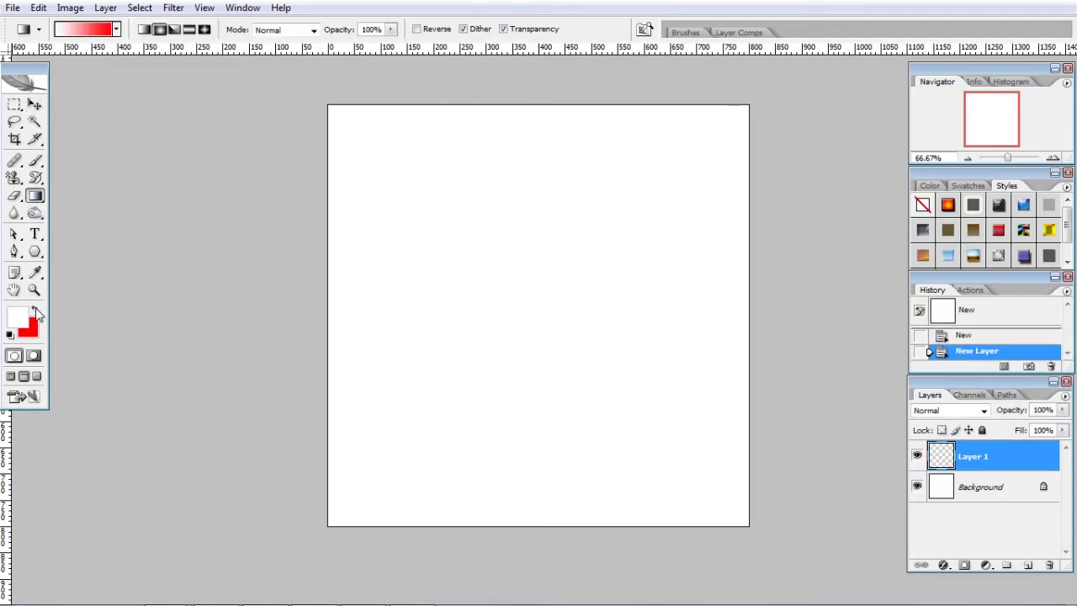
left_click(35, 310)
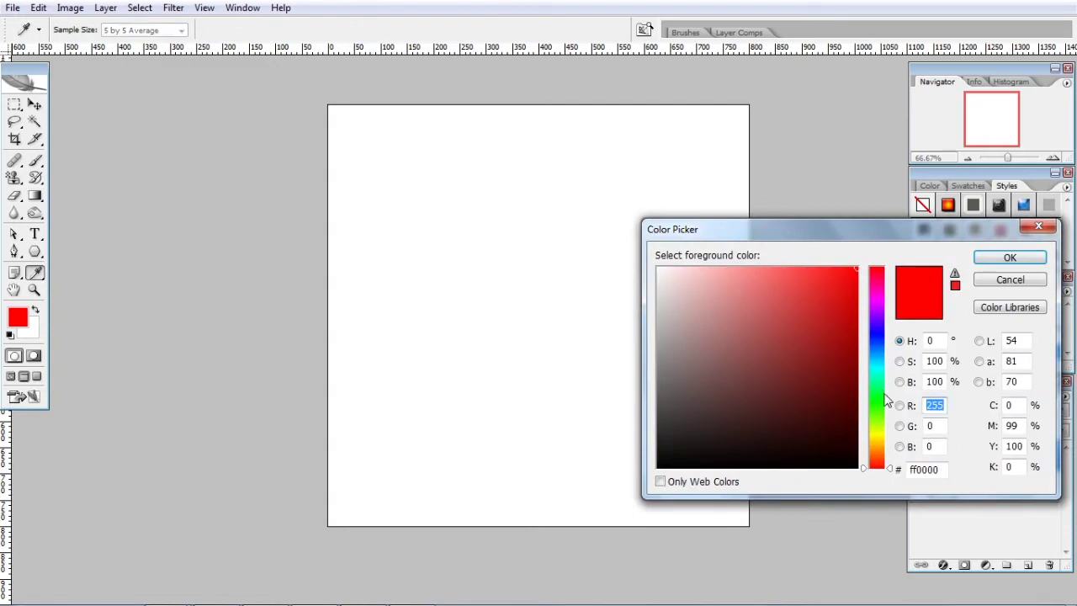
left_click(878, 343)
mouse_move(848, 294)
left_mouse_down()
mouse_move(853, 267)
mouse_move(861, 298)
left_mouse_up()
left_click_drag(893, 343, 889, 352)
left_click(999, 261)
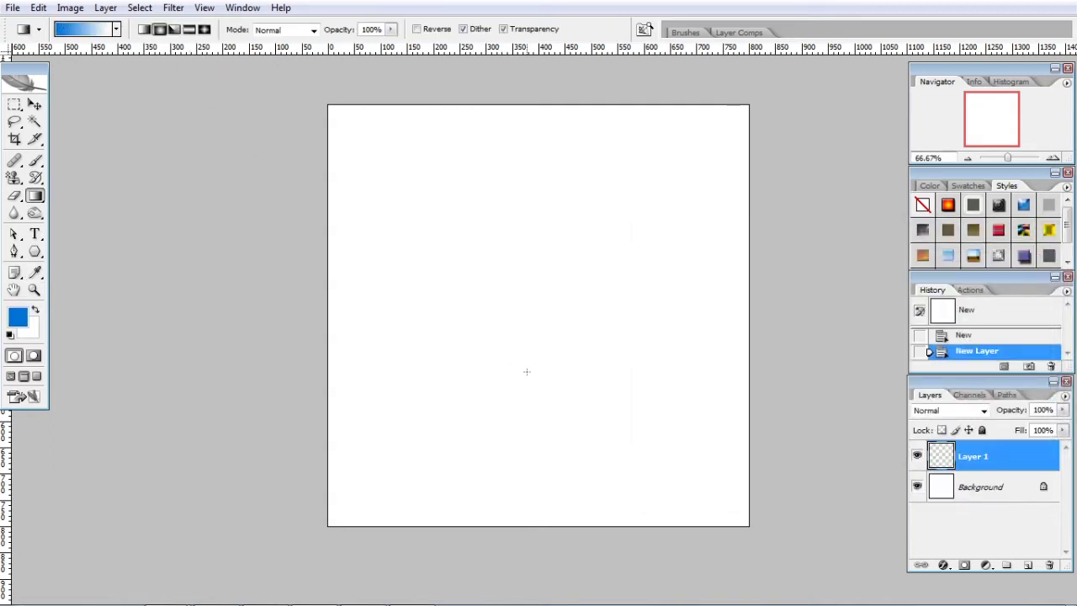
Step: Fill Layer 1 with a radial gradient running from white near the canvas centre to blue at the corners
left_click_drag(536, 287, 371, 462)
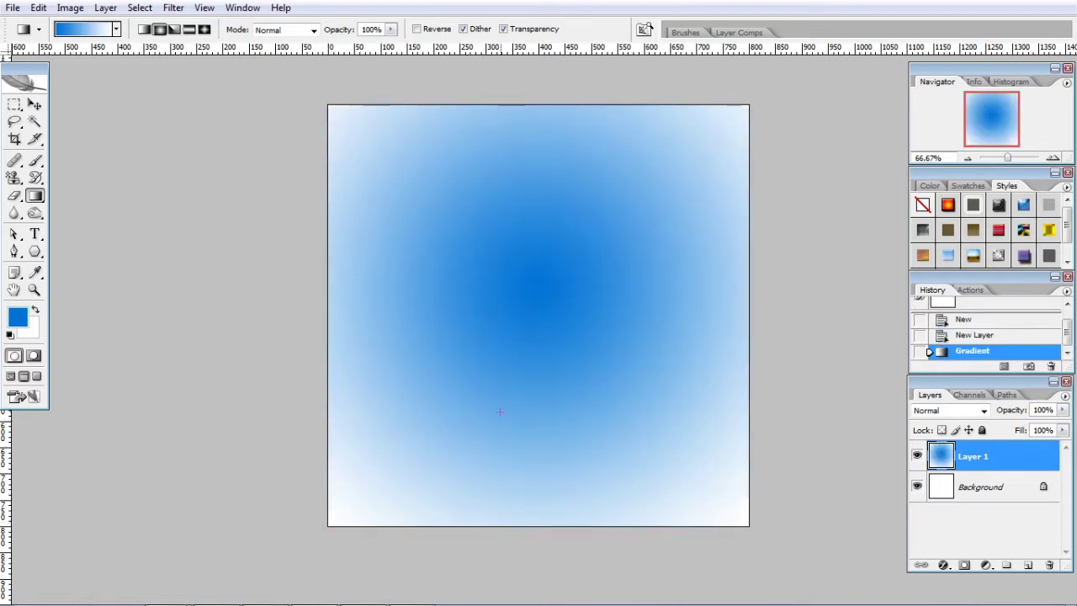
key("x")
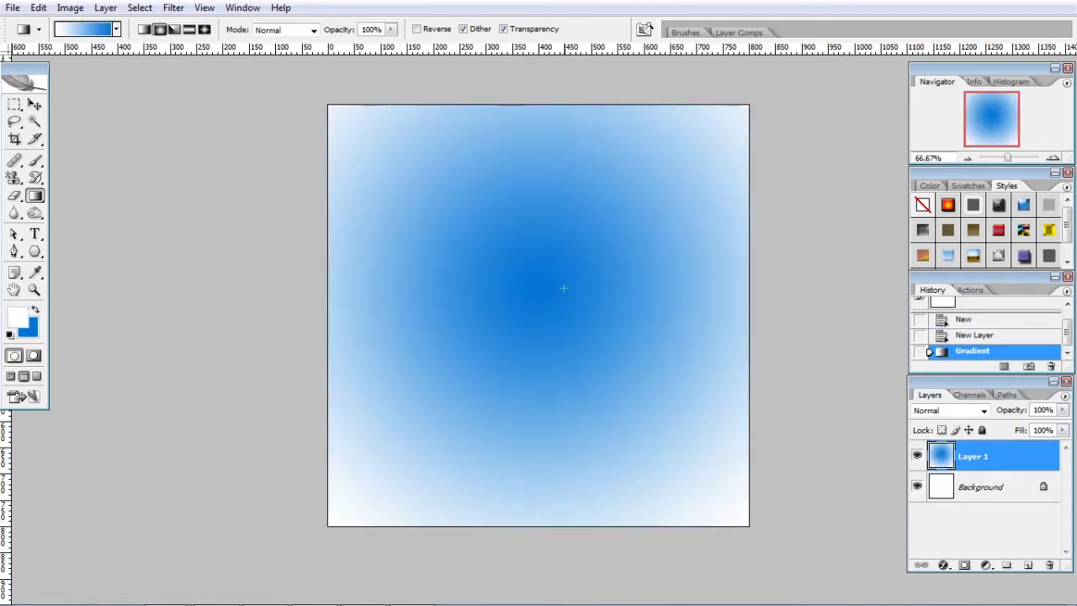
left_click_drag(553, 288, 329, 522)
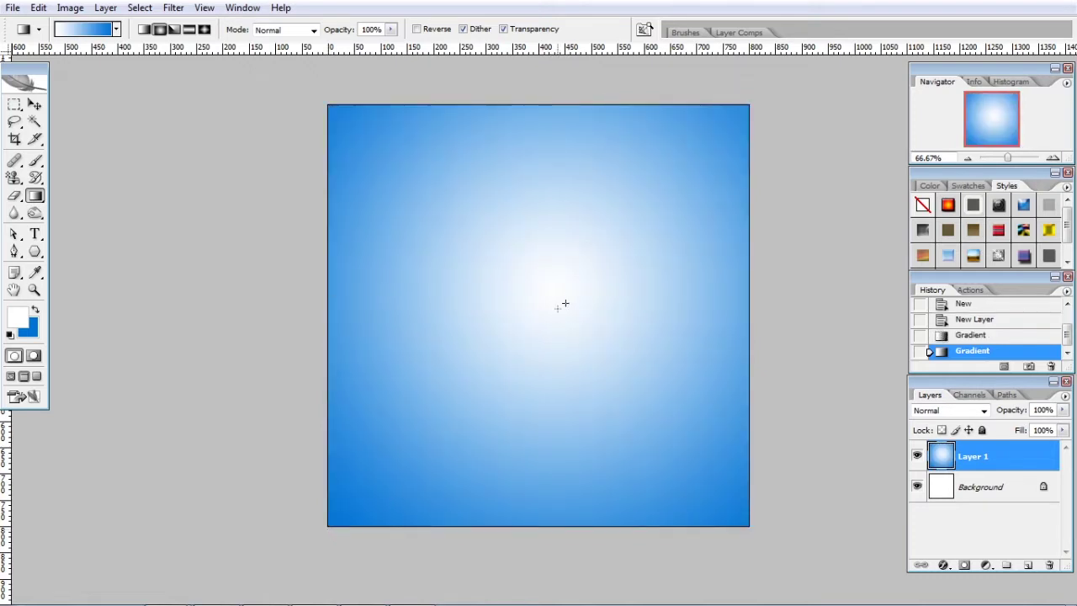
left_click_drag(565, 303, 325, 530)
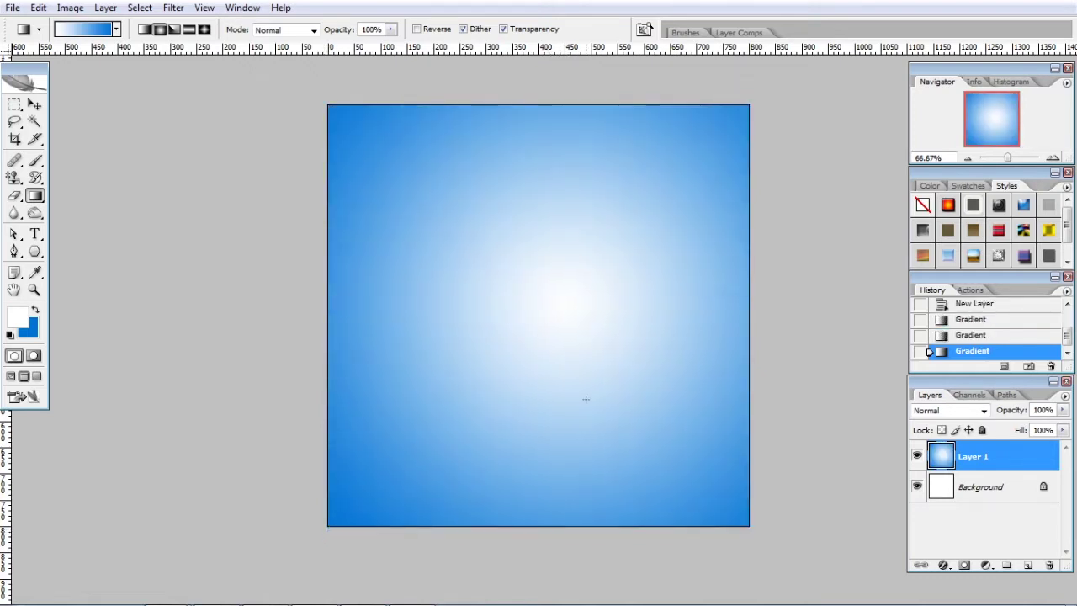
left_click(34, 105)
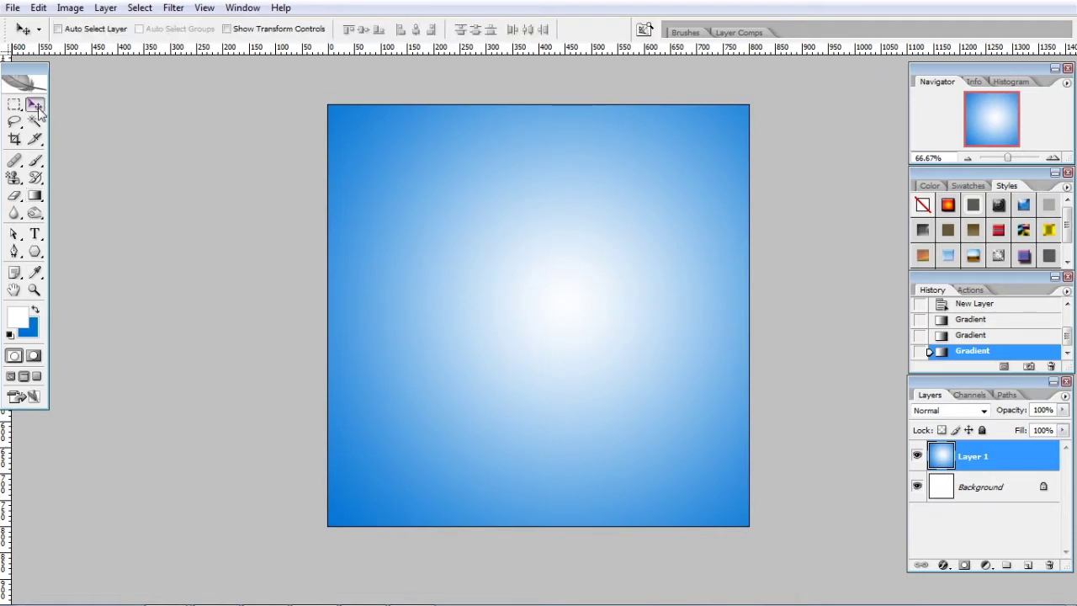
Step: Set the Brush tool's tip to 61 px diameter, 100% hardness and 129% spacing
left_click(34, 162)
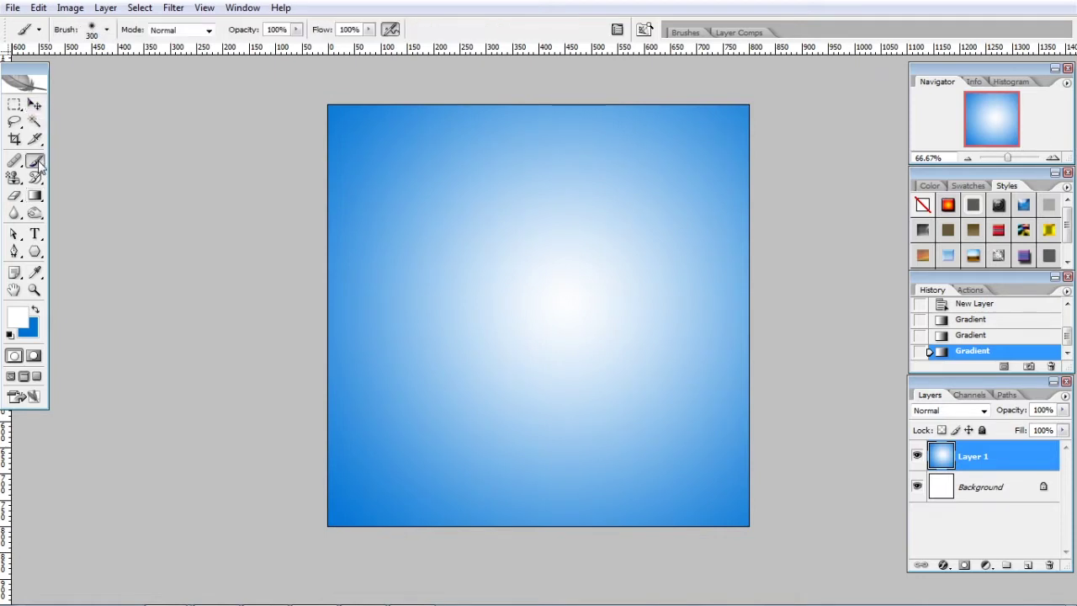
left_click(618, 31)
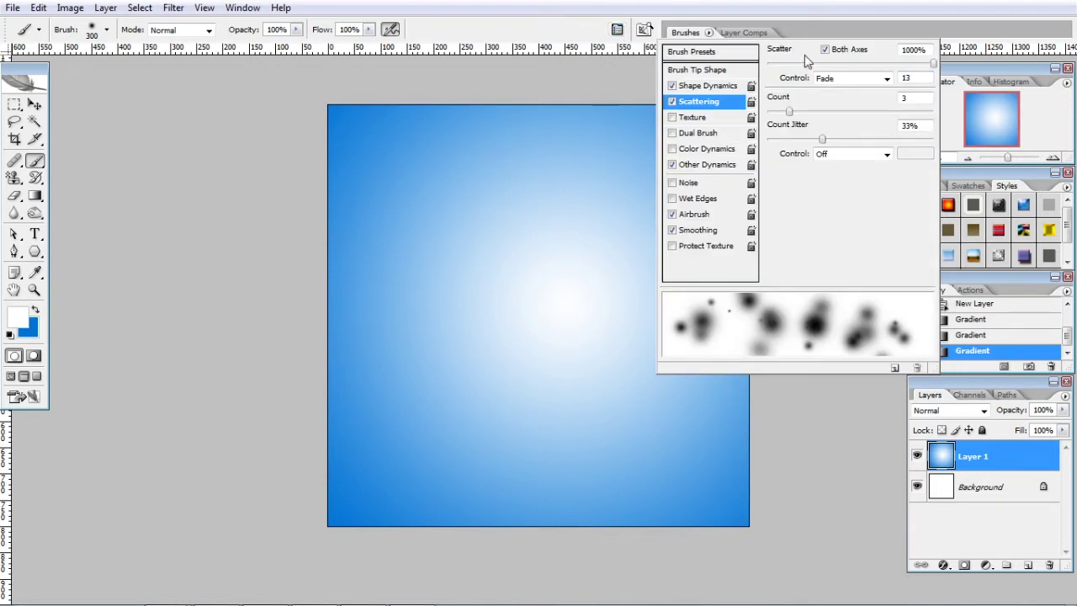
left_click(714, 53)
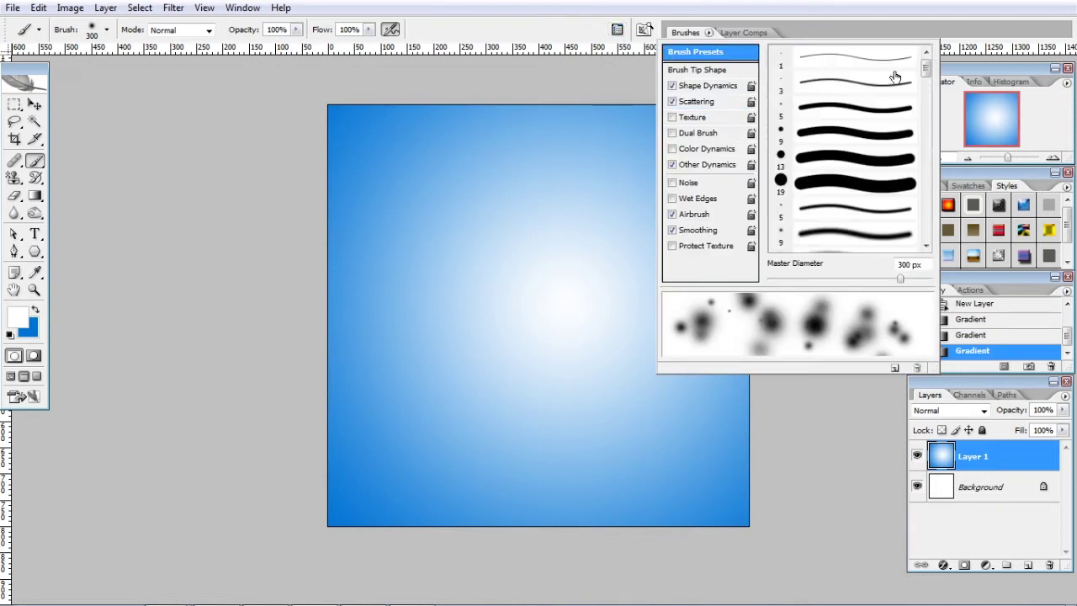
left_click_drag(896, 281, 855, 283)
left_click_drag(837, 284, 836, 284)
left_click(712, 70)
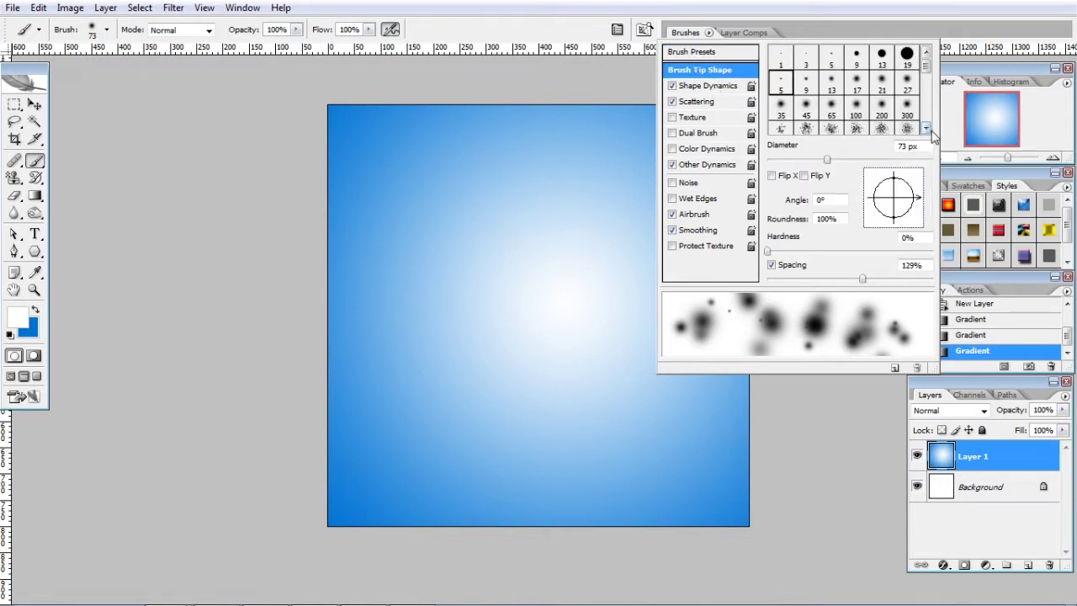
left_click_drag(827, 159, 816, 162)
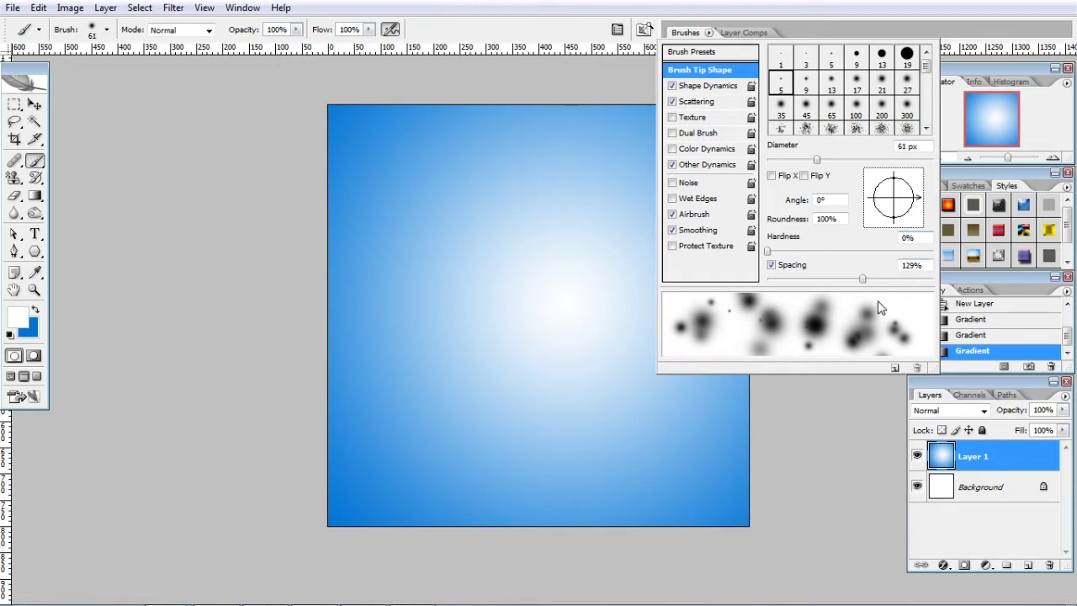
mouse_move(862, 278)
left_mouse_down()
mouse_move(849, 278)
mouse_move(863, 279)
left_mouse_up()
left_click_drag(771, 250, 942, 251)
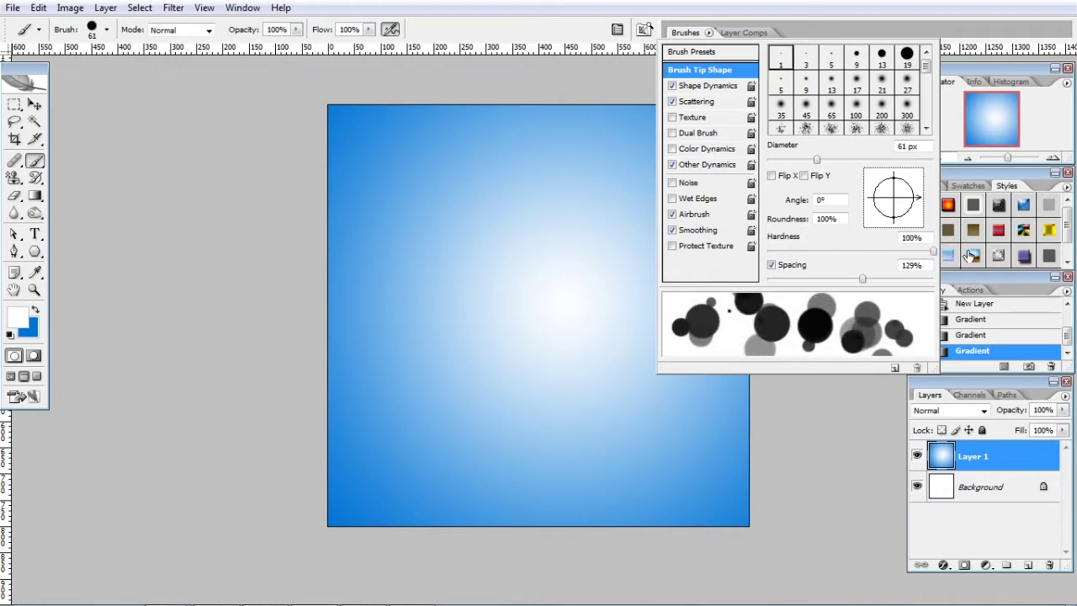
Step: Set the brush's size jitter to 100% in its Shape Dynamics
left_click(707, 86)
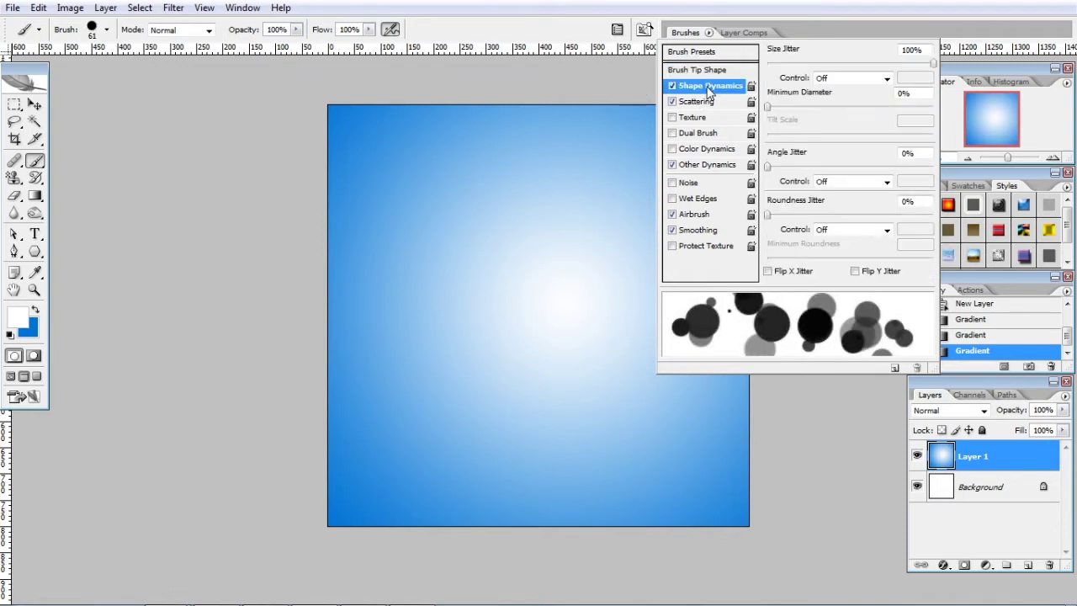
mouse_move(933, 65)
left_mouse_down()
mouse_move(779, 78)
mouse_move(943, 65)
left_mouse_up()
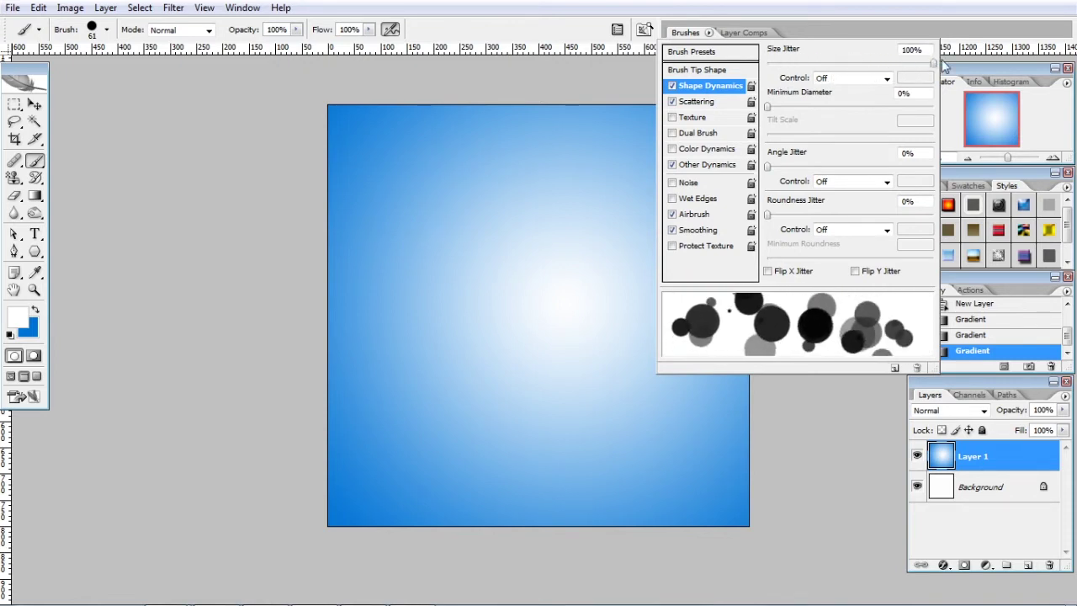
left_click(871, 79)
left_click(847, 104)
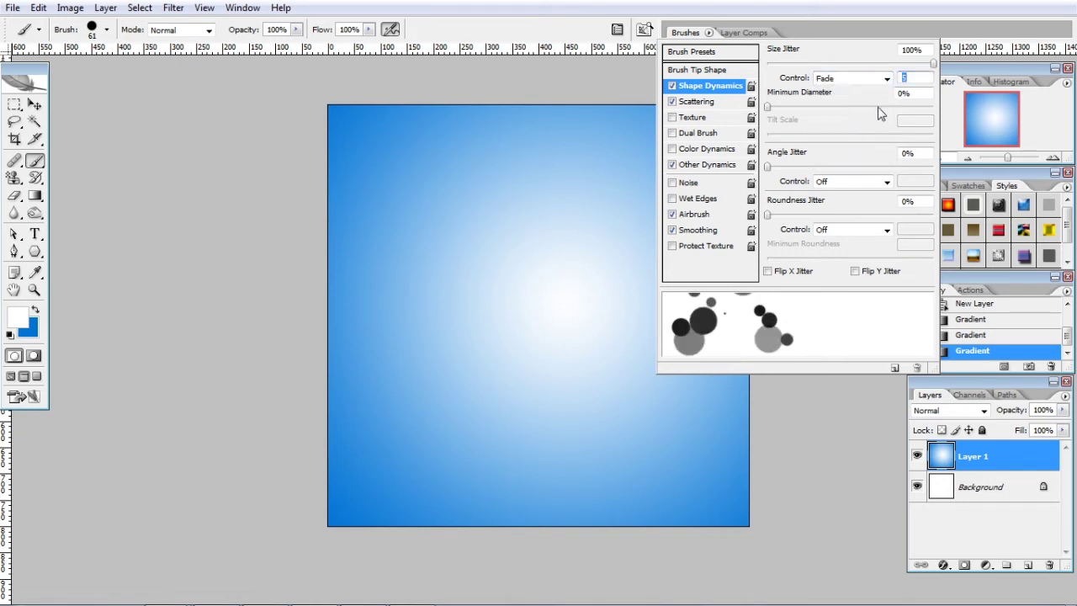
type("3")
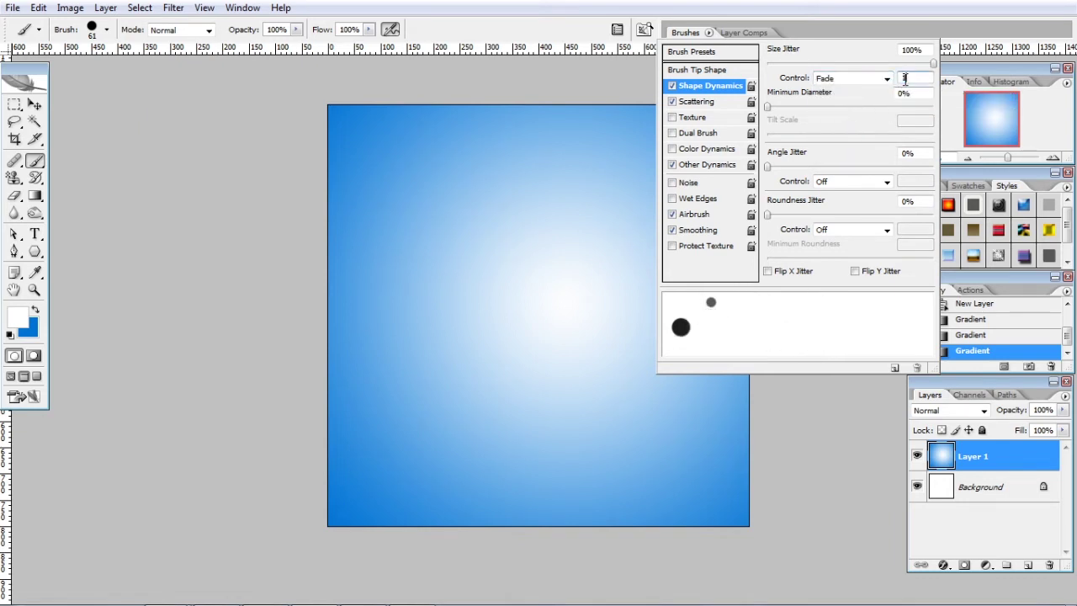
left_click(873, 80)
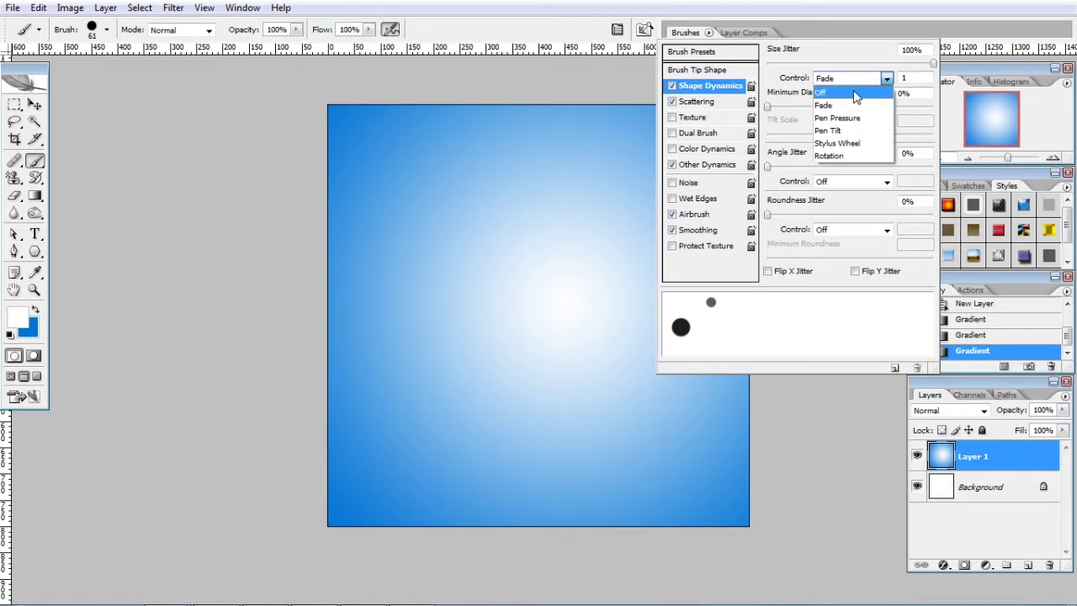
left_click(833, 89)
Step: Set the brush's minimum diameter to 0% in its Shape Dynamics
left_click(772, 107)
mouse_move(773, 108)
left_mouse_down()
mouse_move(843, 108)
mouse_move(766, 126)
left_mouse_up()
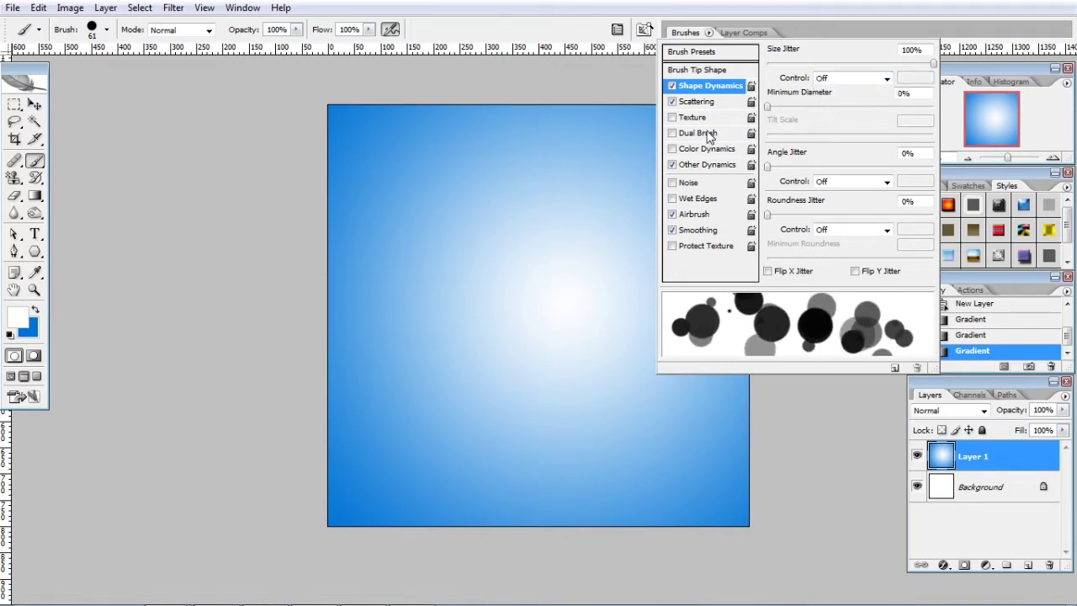
Step: Set the brush scattering to 1000% on both axes with Fade control at 13 and a count of 3
left_click(703, 102)
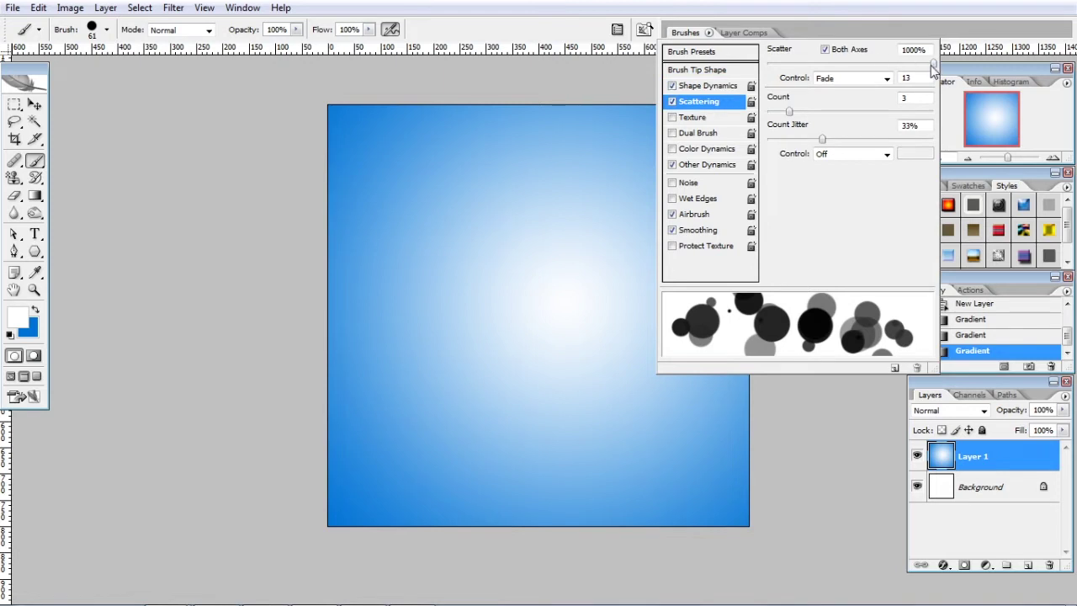
mouse_move(928, 63)
left_mouse_down()
mouse_move(859, 64)
mouse_move(965, 65)
left_mouse_up()
left_click(873, 80)
left_click(861, 96)
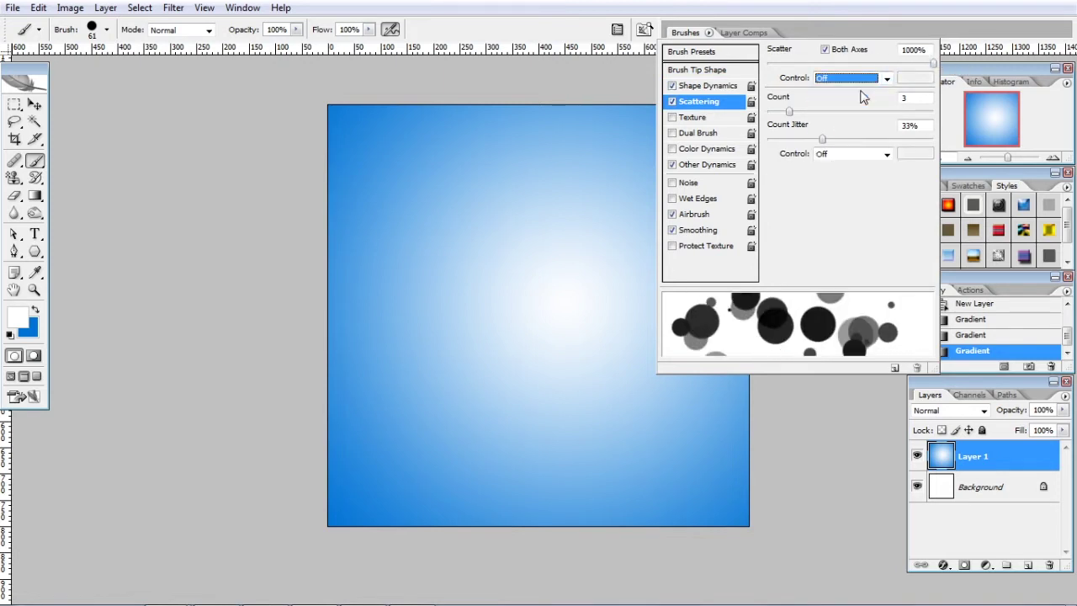
left_click(873, 79)
left_click(852, 101)
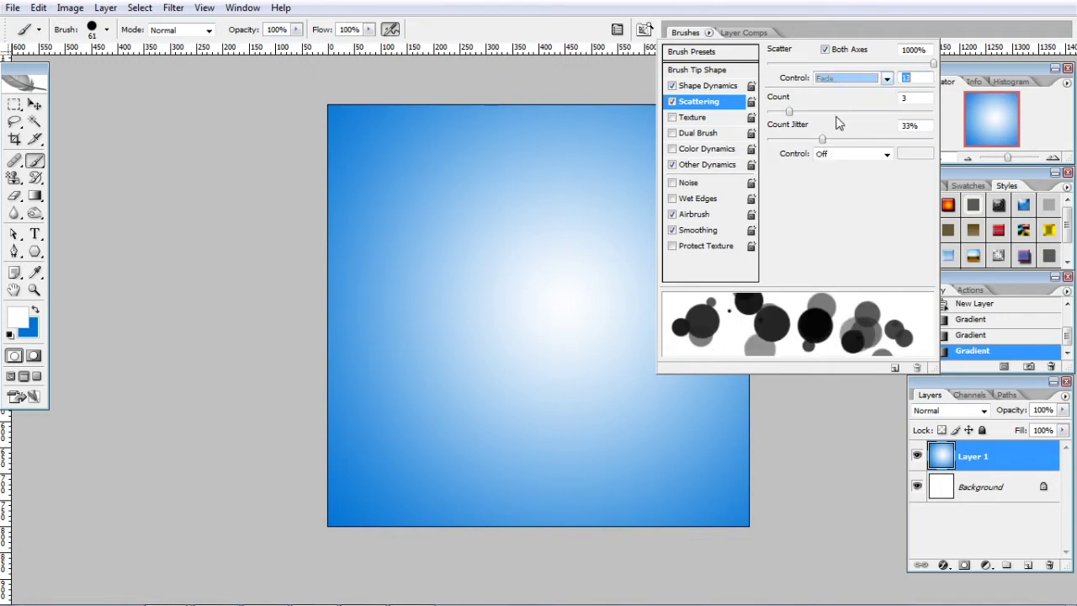
mouse_move(789, 112)
left_mouse_down()
mouse_move(804, 114)
mouse_move(776, 111)
mouse_move(789, 113)
left_mouse_up()
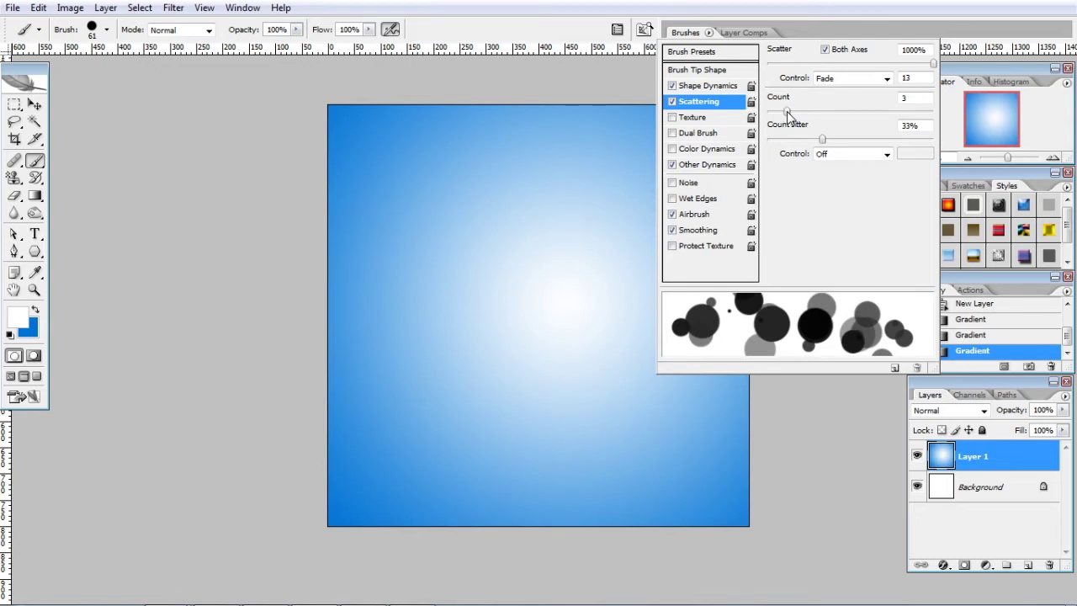
Step: Set the brush's opacity jitter to 10% and flow jitter to 47%, keep Airbrush enabled, and close the brush settings
left_click(707, 166)
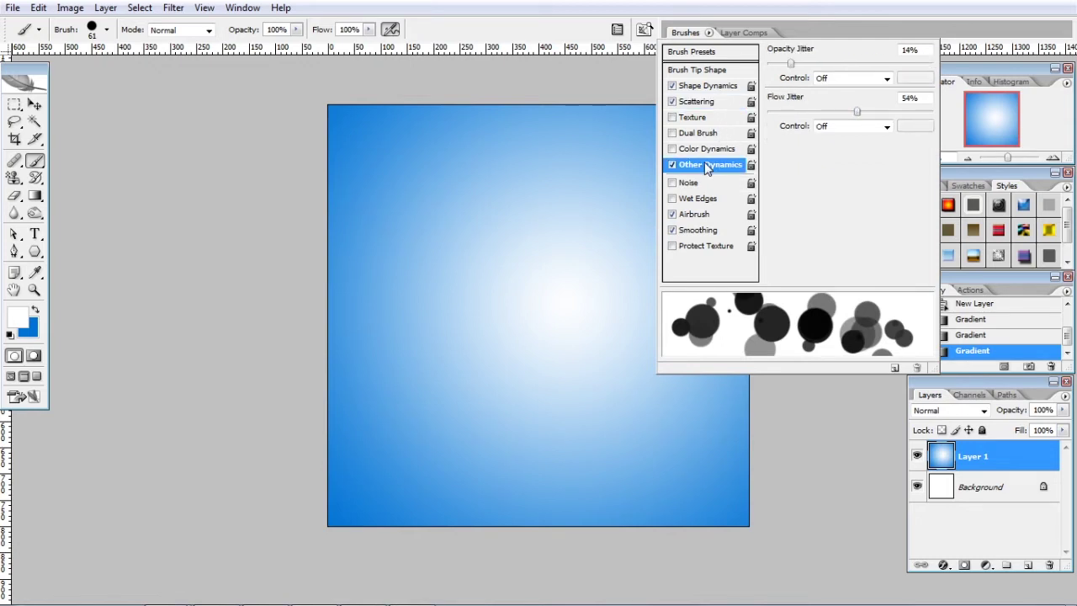
mouse_move(795, 71)
left_mouse_down()
mouse_move(809, 69)
mouse_move(785, 78)
left_mouse_up()
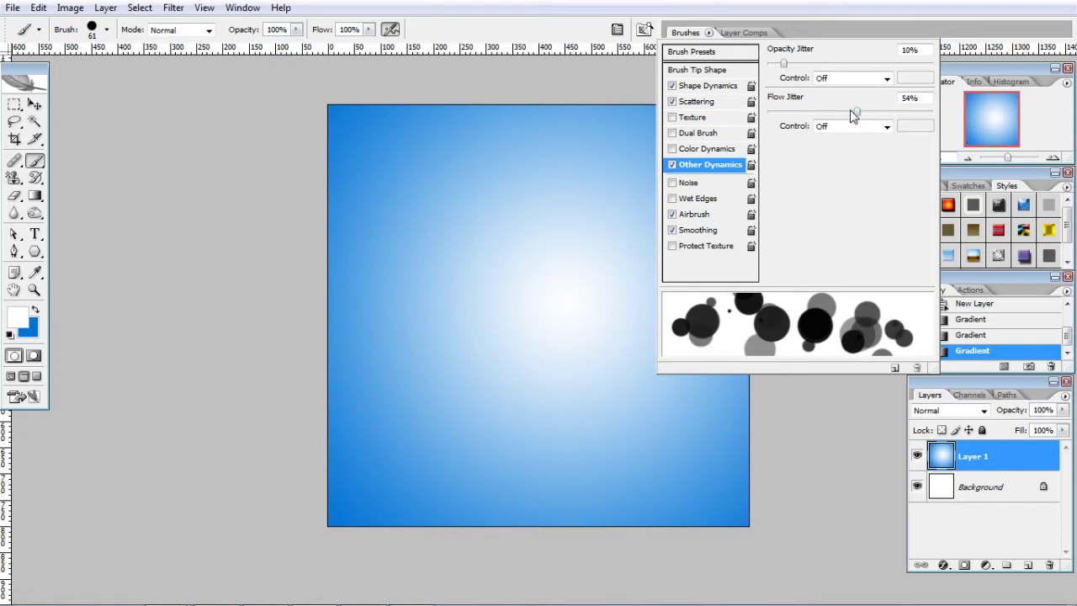
mouse_move(854, 114)
left_mouse_down()
mouse_move(832, 112)
mouse_move(855, 110)
mouse_move(847, 116)
left_mouse_up()
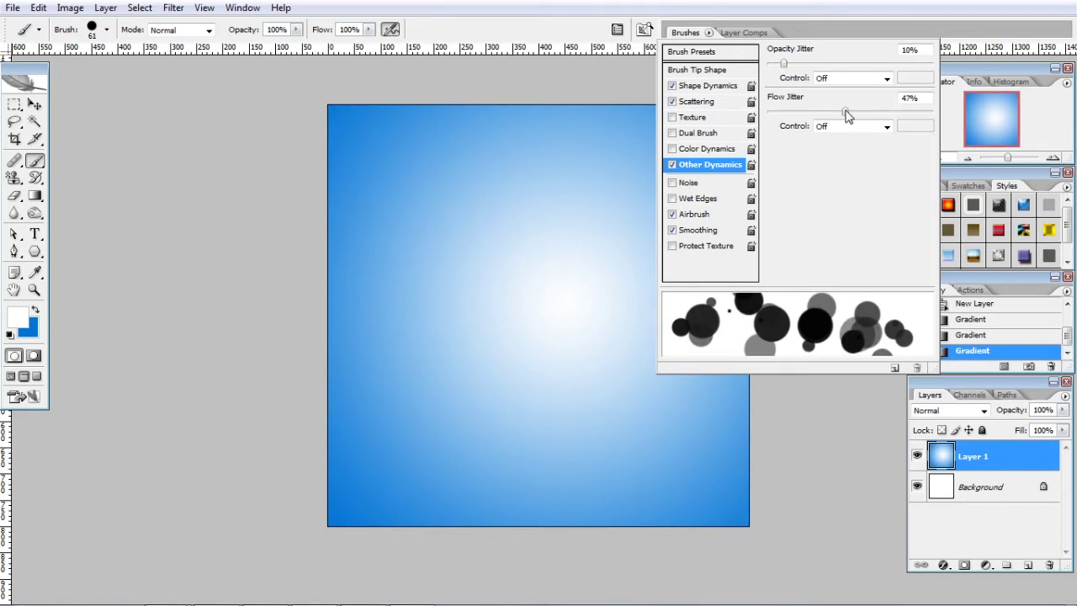
left_click(692, 216)
left_click(684, 217)
key("F5")
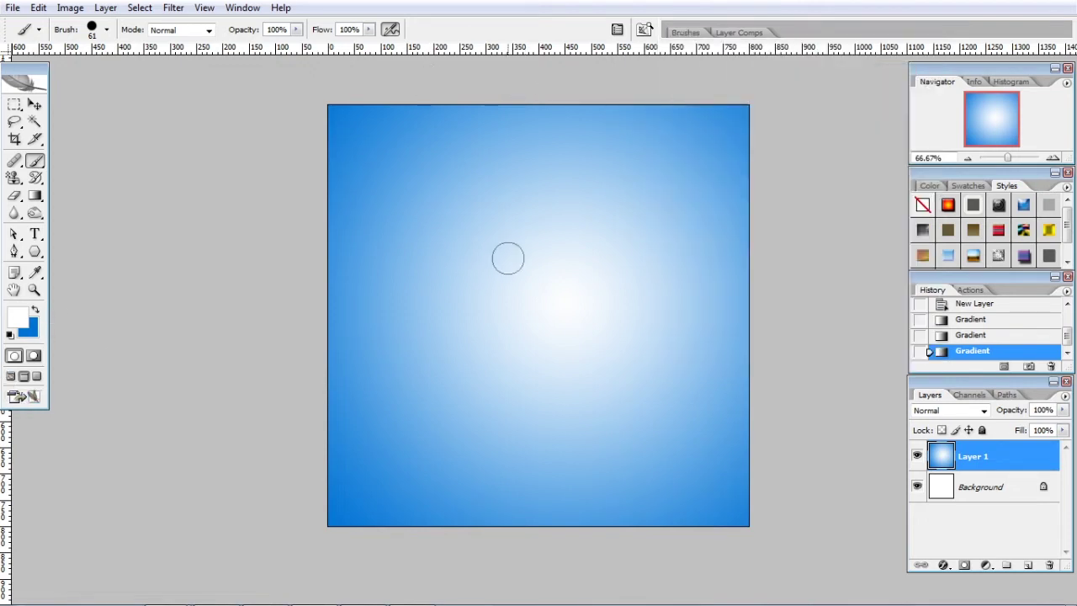
Step: Create a new layer above the gradient and paint the first scattered white circles on it with the 61 px brush
left_click(1027, 564)
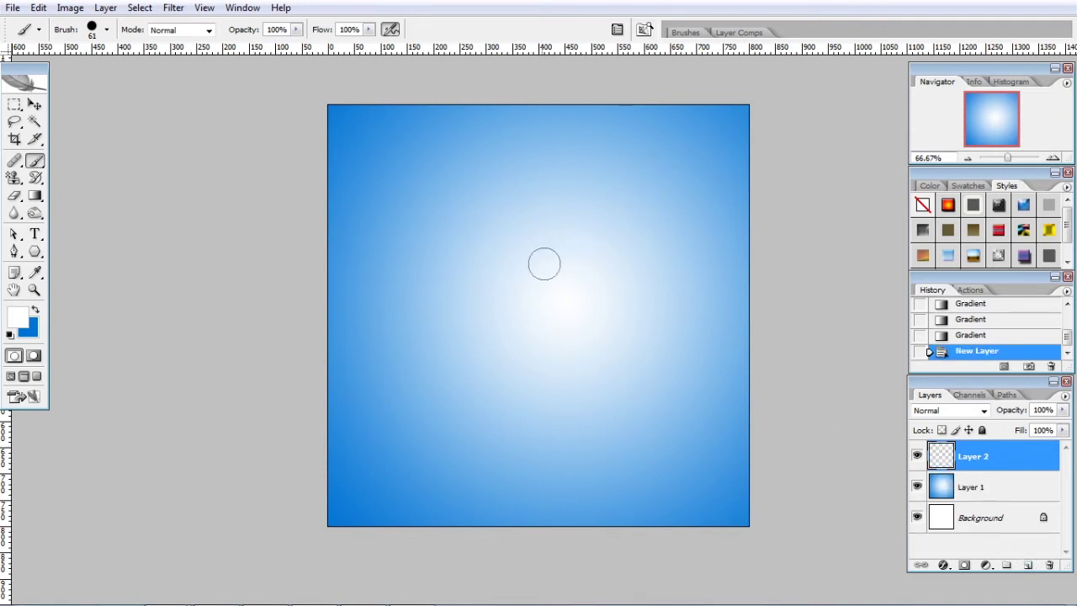
left_click_drag(433, 174, 479, 222)
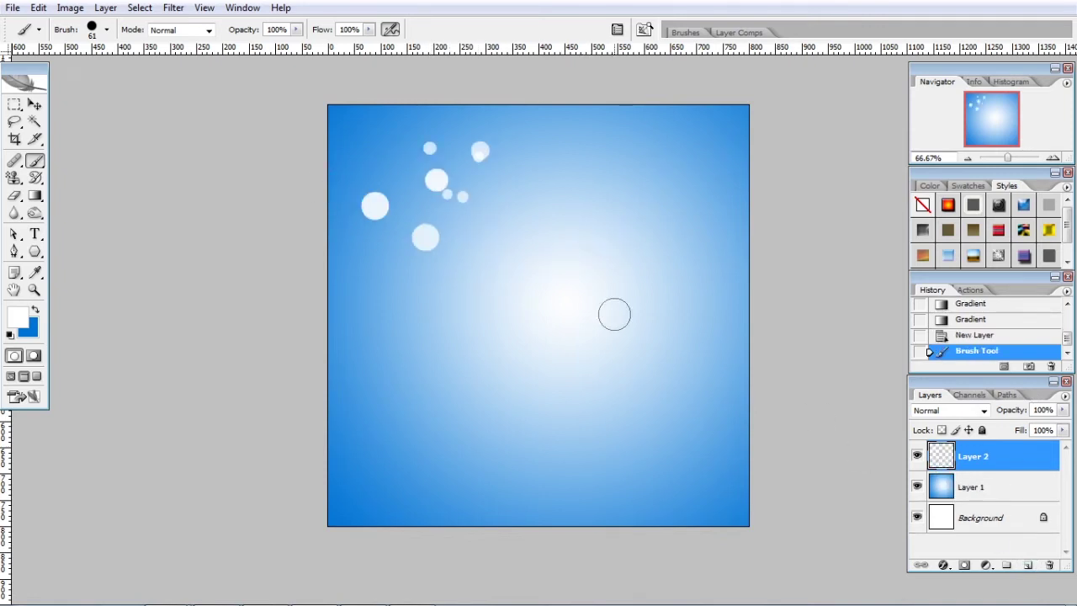
left_click_drag(634, 447, 629, 444)
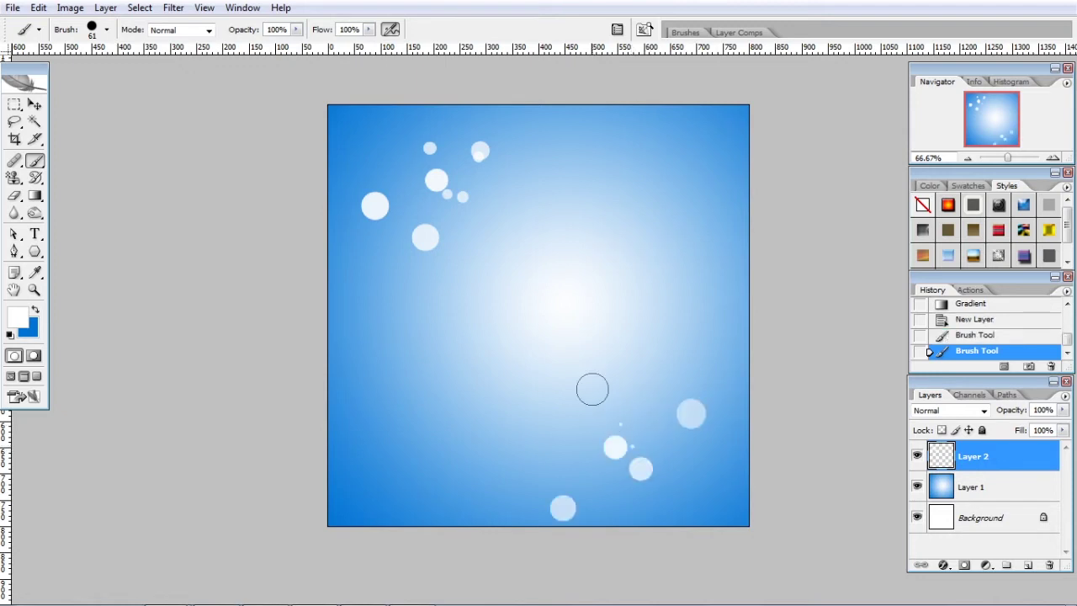
left_click_drag(649, 194, 589, 272)
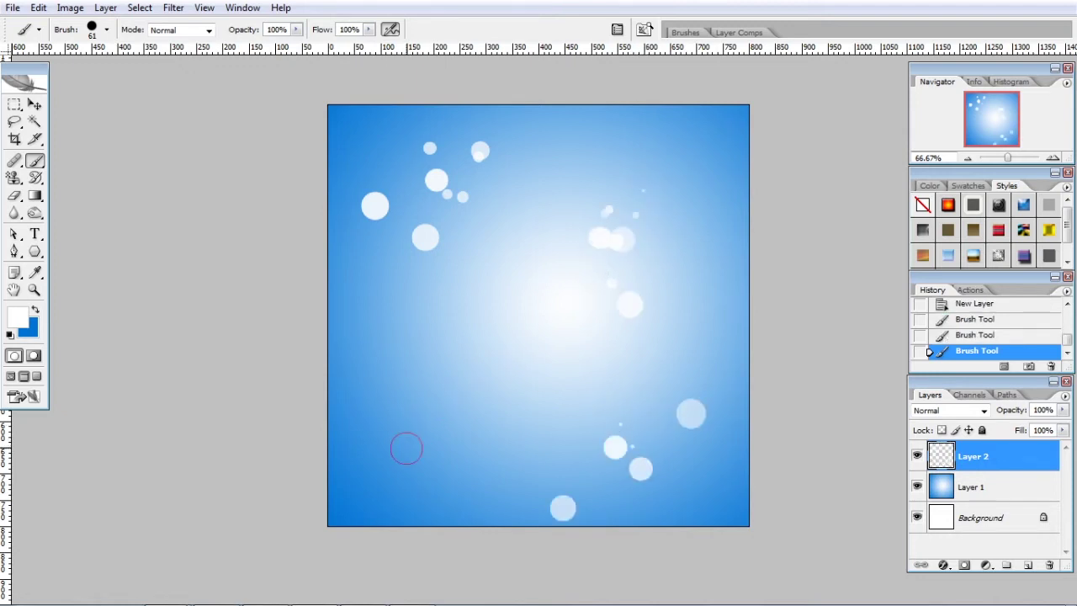
Step: Enlarge the brush to 87 px and scatter more white circles across the whole canvas, including the edges and corners
left_click(107, 31)
left_click_drag(73, 77, 91, 77)
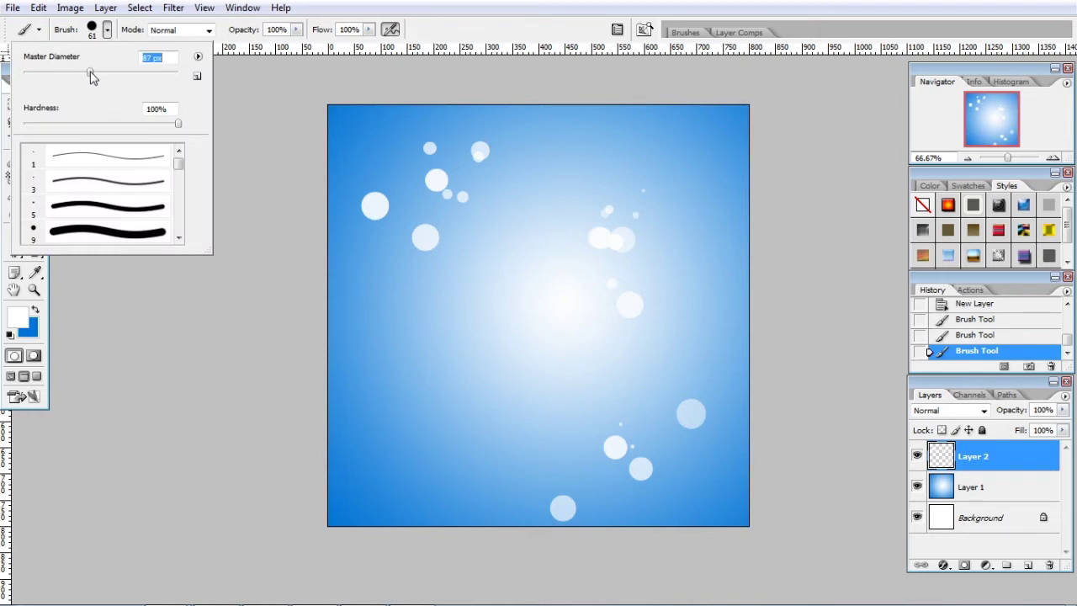
left_click(506, 4)
left_click_drag(409, 437, 519, 346)
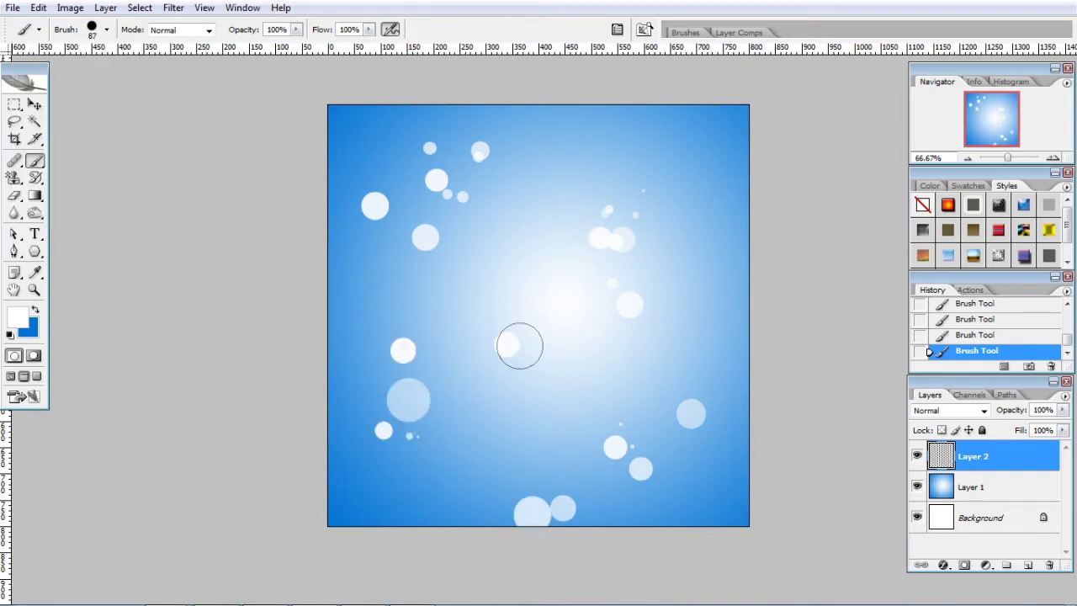
left_click_drag(630, 149, 560, 207)
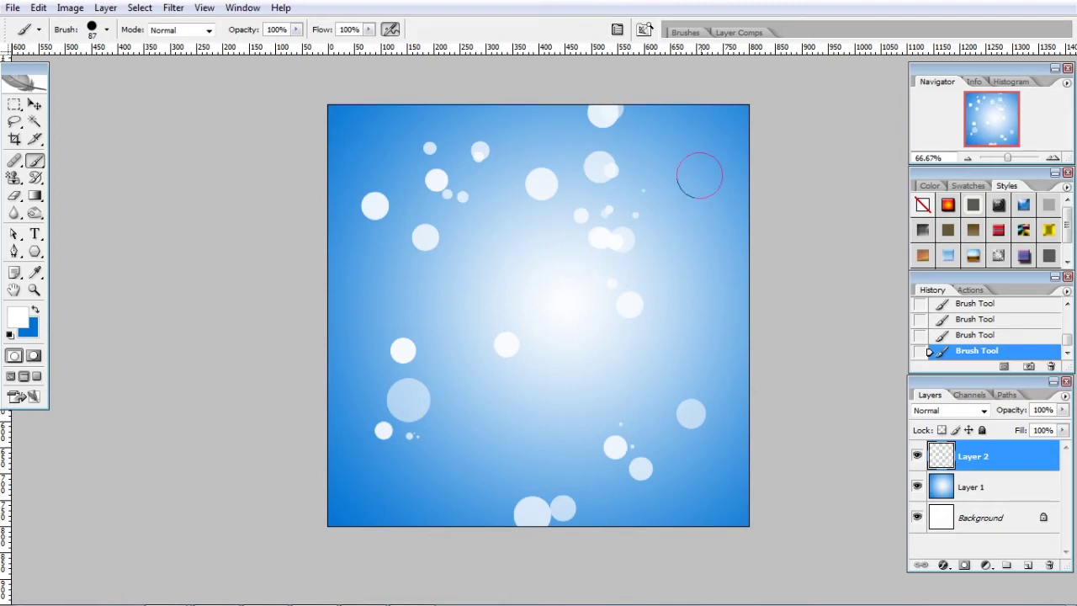
left_click(739, 242)
left_click(379, 503)
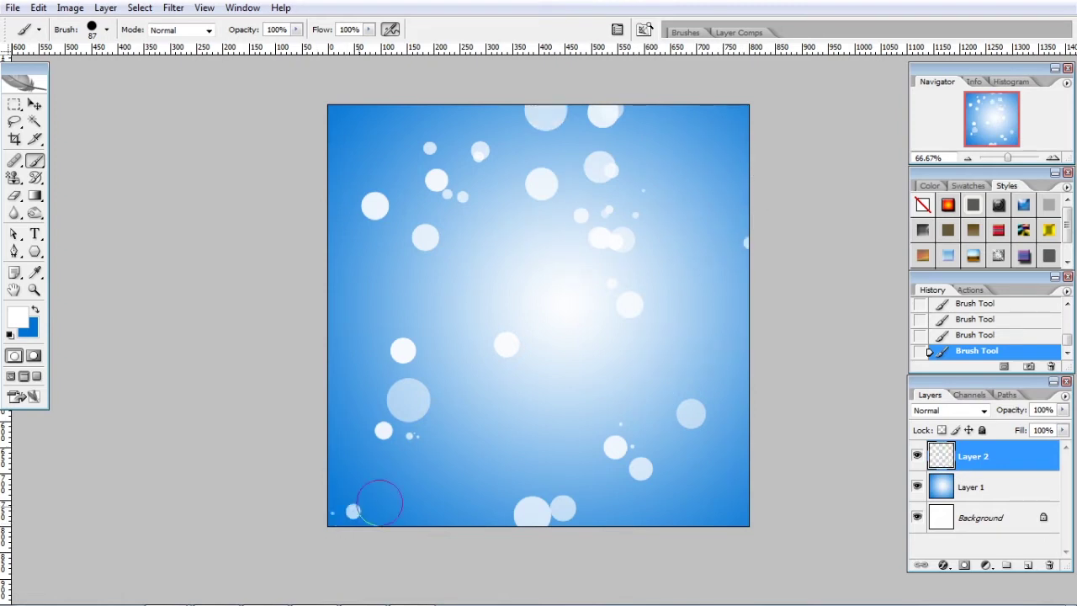
left_click(370, 488)
left_click(363, 289)
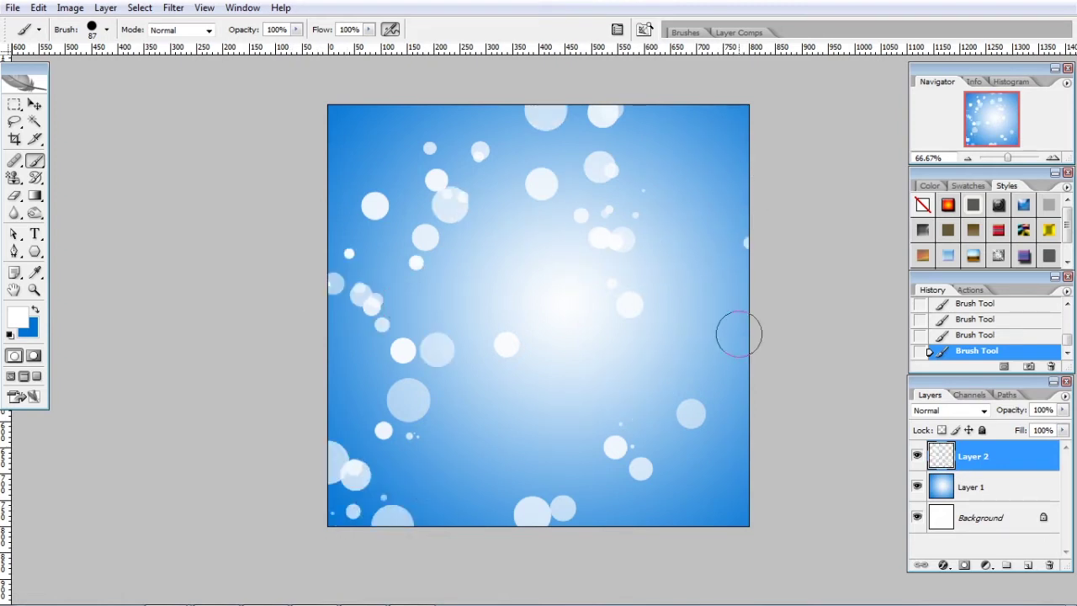
left_click(699, 126)
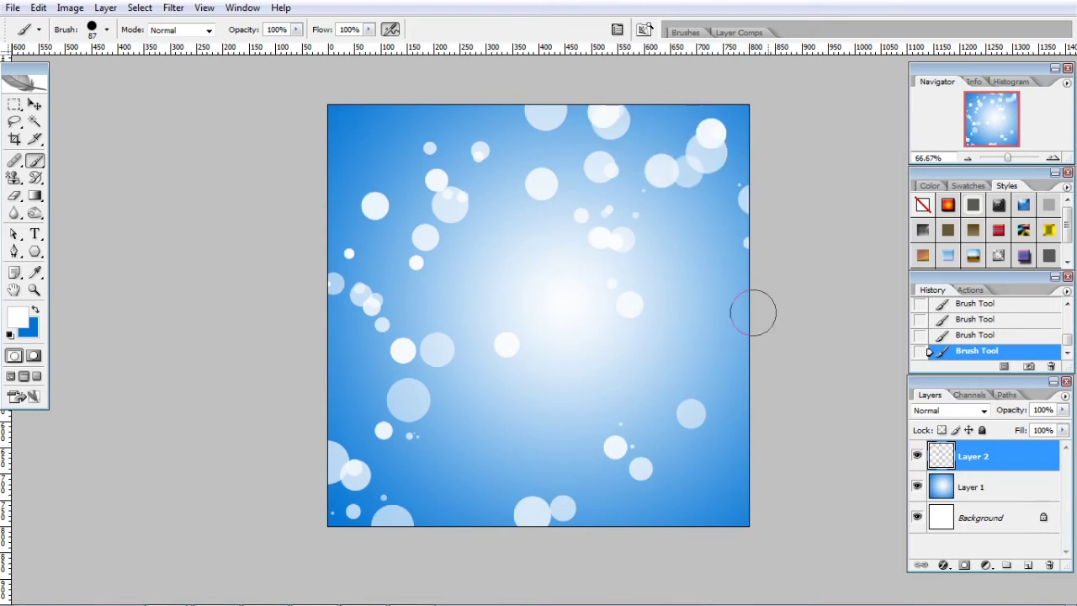
left_click(729, 474)
left_click_drag(748, 312, 648, 349)
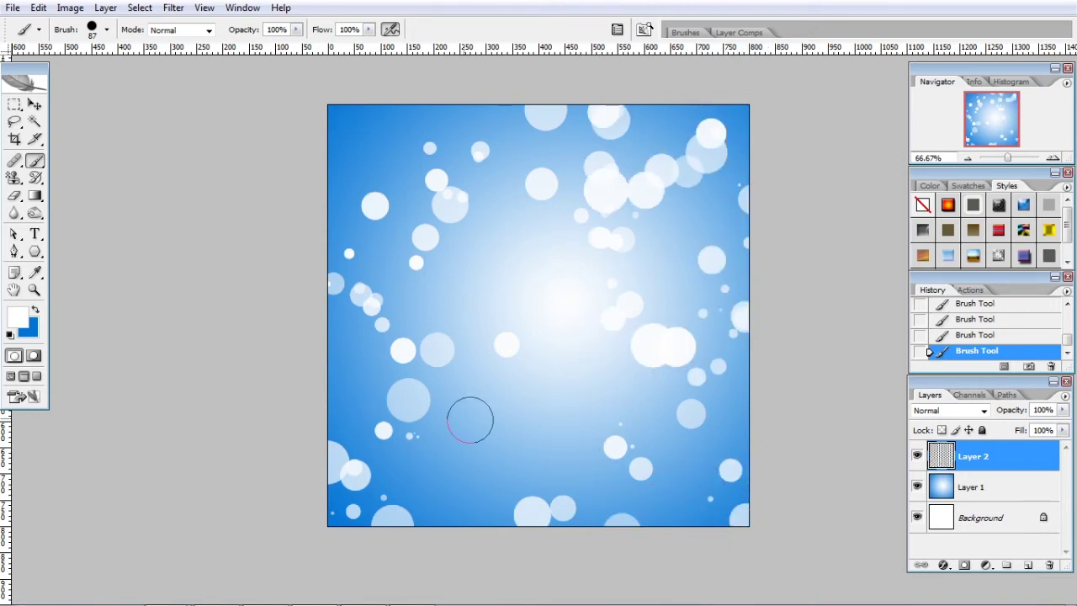
left_click(354, 207)
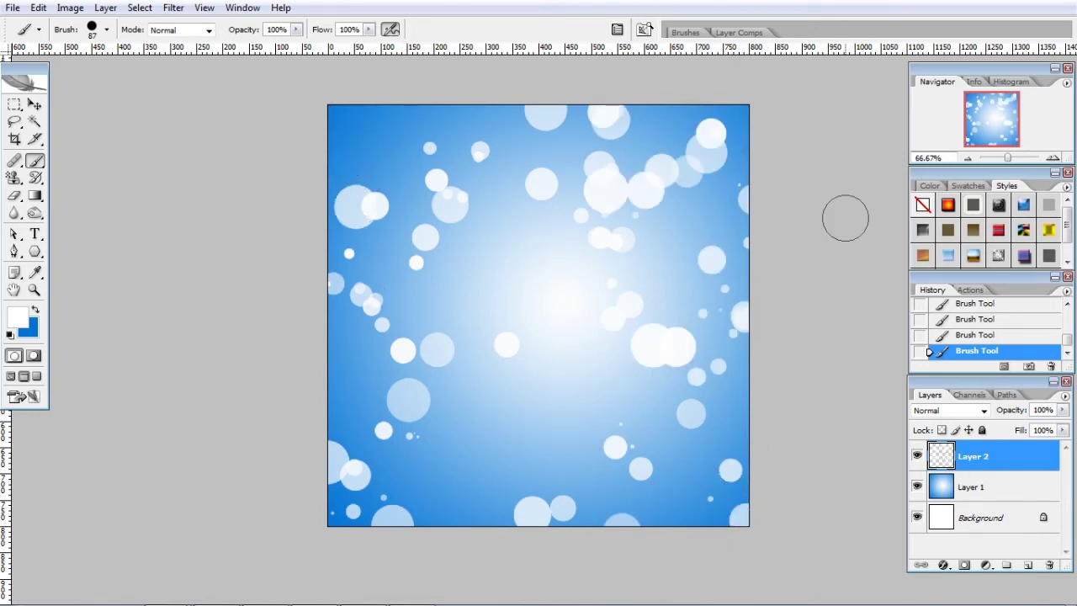
Step: Add a new layer between Layer 1 and Layer 2, and hide Layer 2
left_click(1028, 566)
left_click_drag(1006, 476, 976, 509)
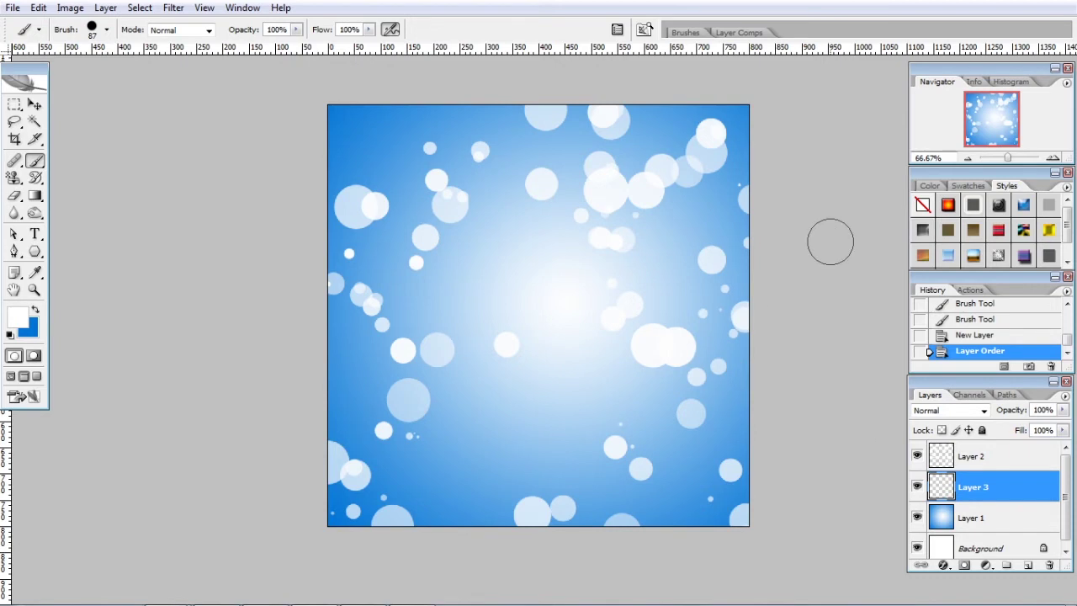
left_click(917, 457)
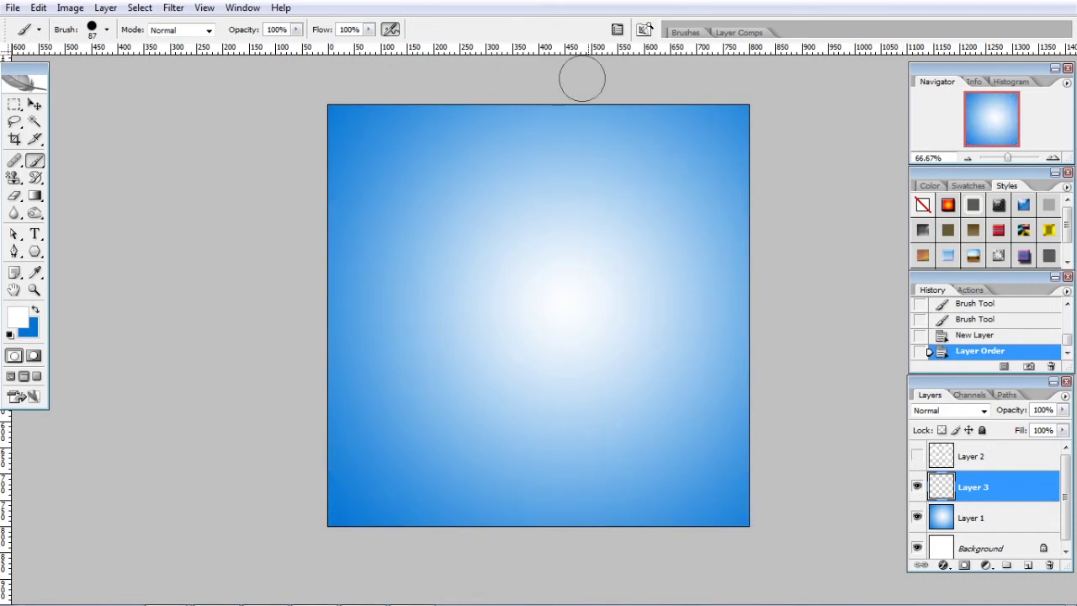
Step: Reduce the brush tip's hardness to 49% and paint soft circles over the canvas's upper-left area on Layer 3
left_click(617, 30)
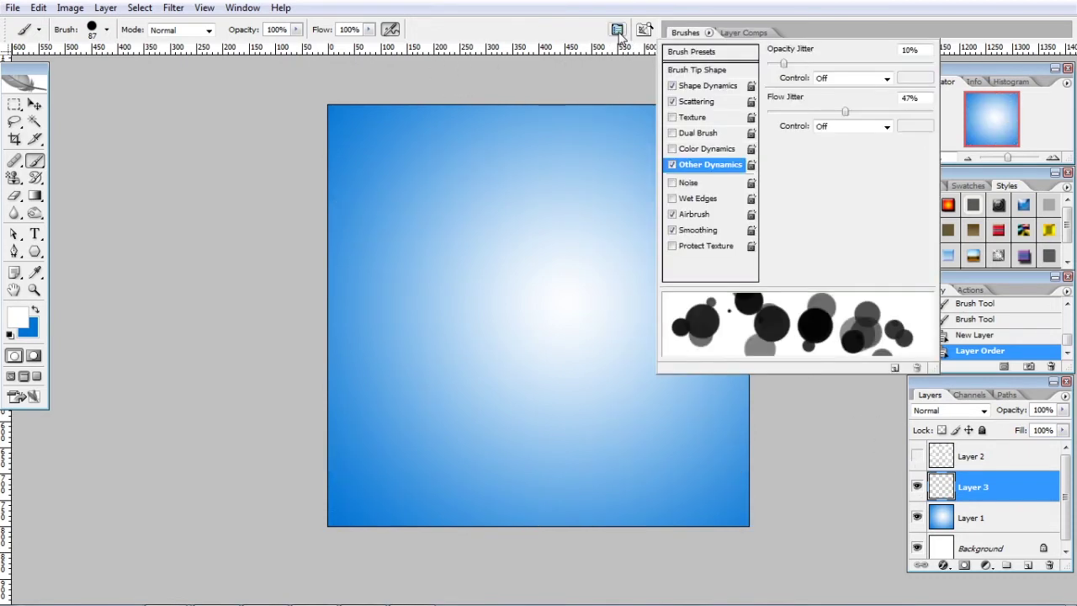
left_click(696, 72)
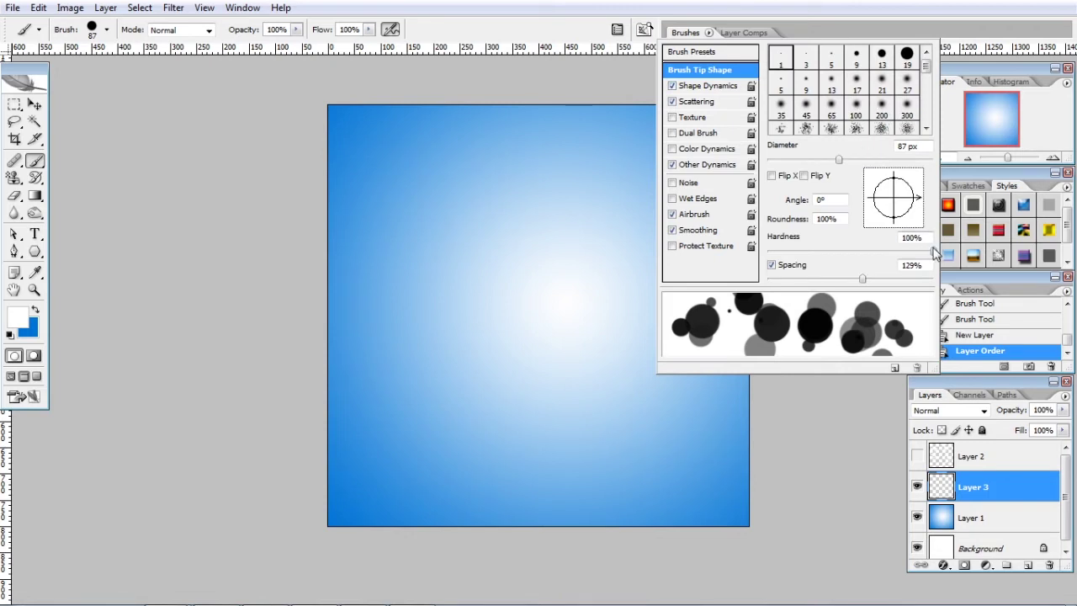
left_click_drag(933, 251, 848, 252)
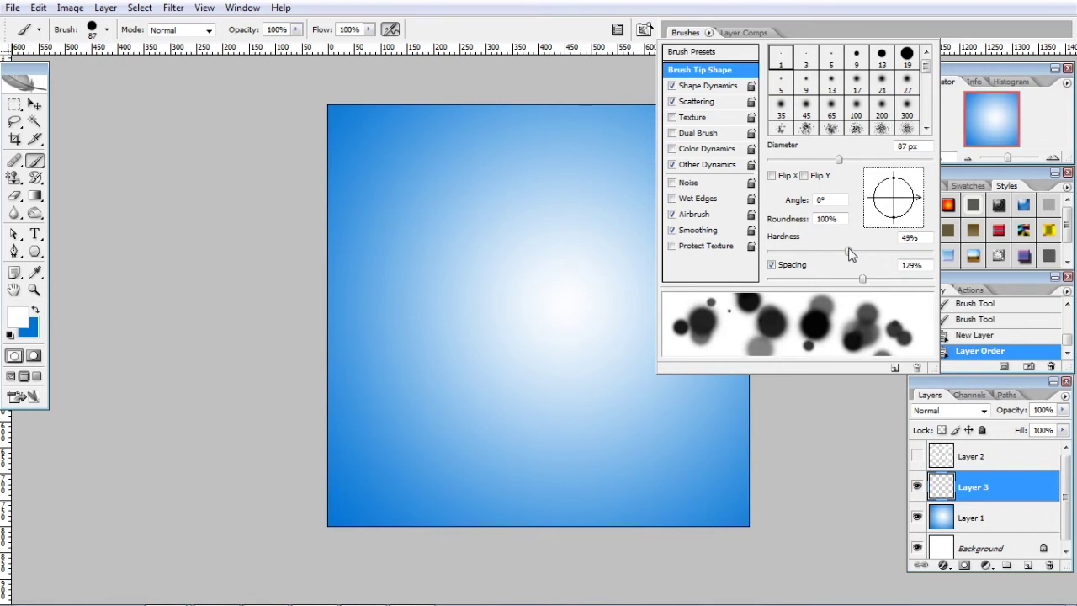
left_click(610, 6)
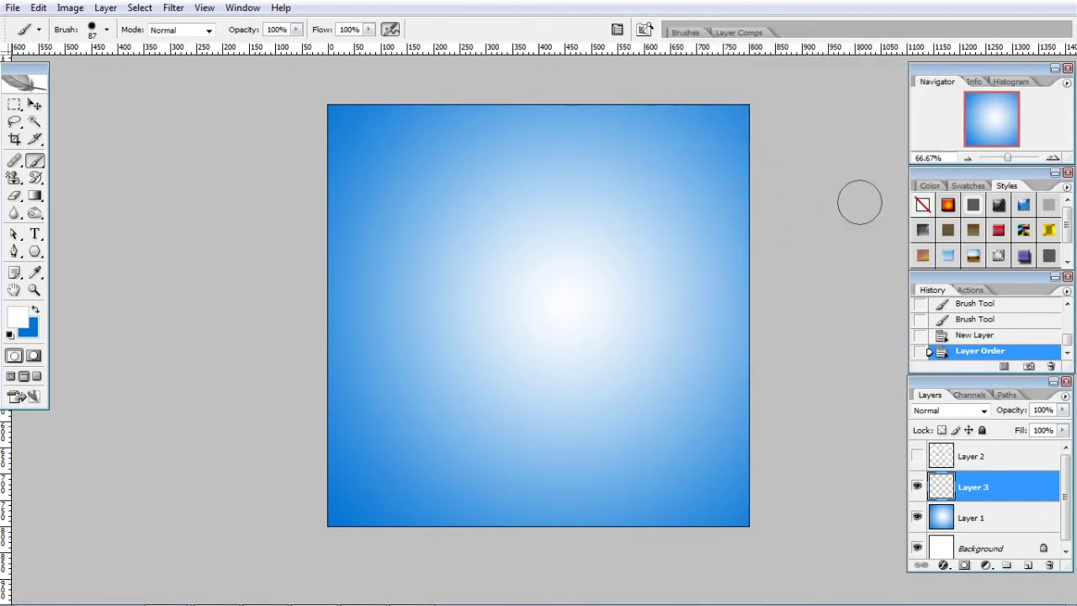
mouse_move(385, 156)
left_mouse_down()
mouse_move(453, 234)
mouse_move(445, 289)
left_mouse_up()
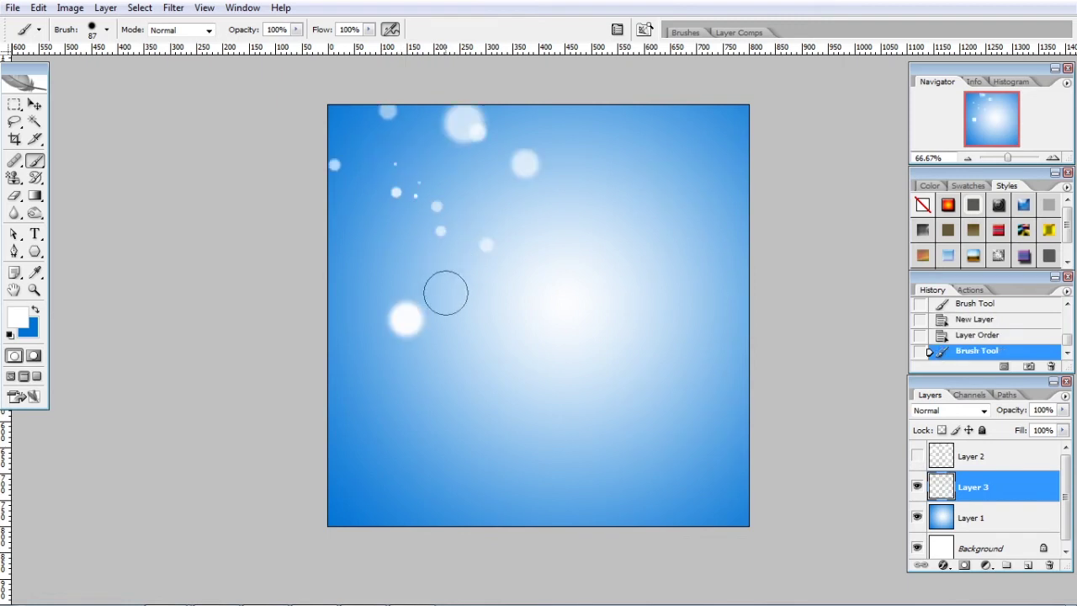
Step: Enlarge the brush to 139 px and paint large soft circles across the canvas on Layer 3
left_click(107, 32)
left_click_drag(113, 74, 118, 74)
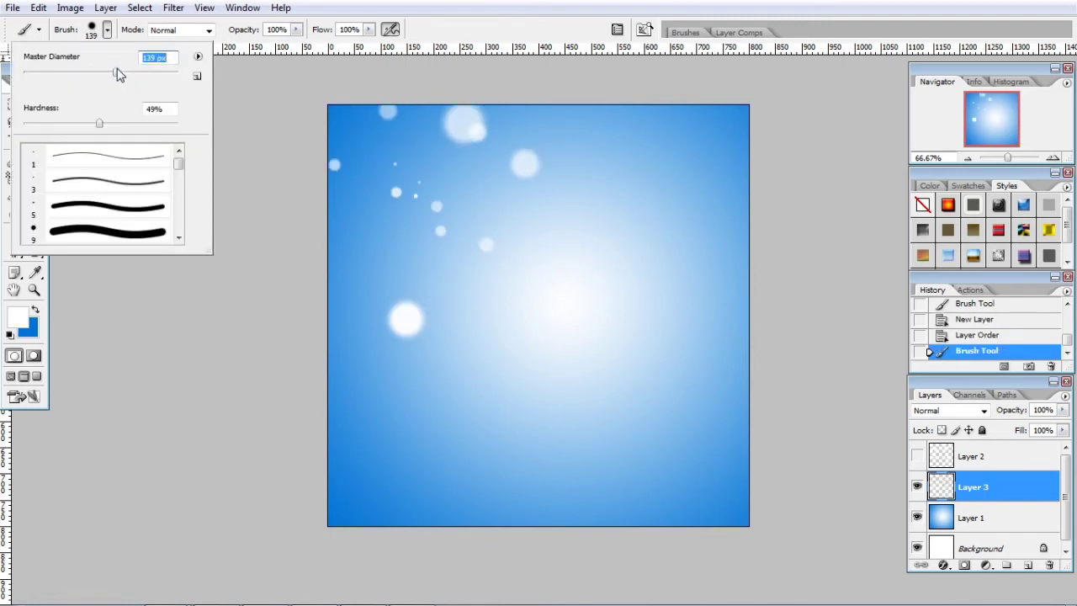
left_click(495, 10)
left_click_drag(627, 409, 552, 385)
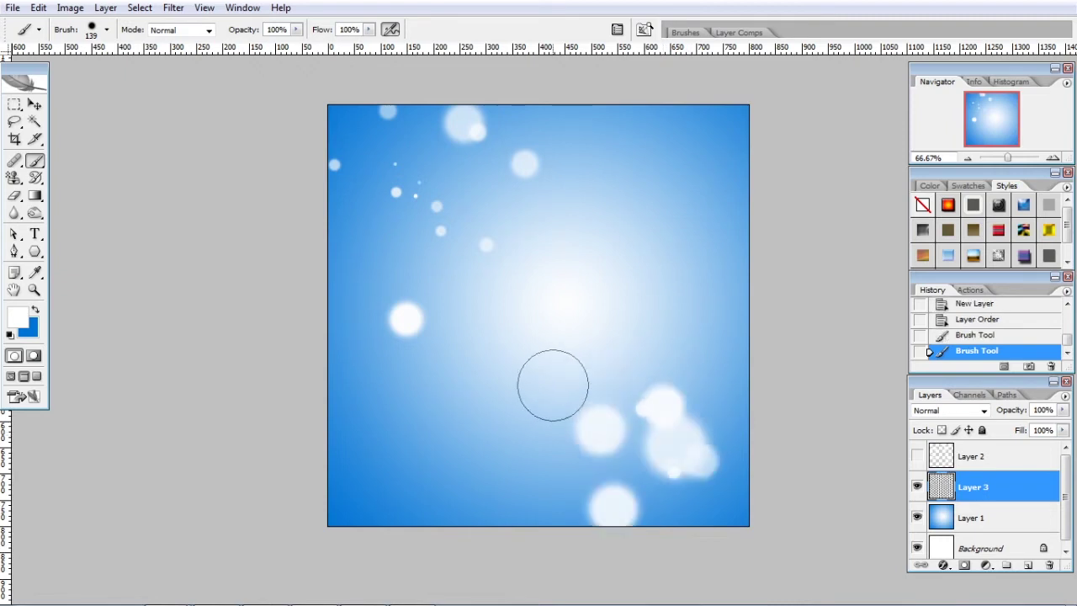
left_click_drag(608, 226, 435, 399)
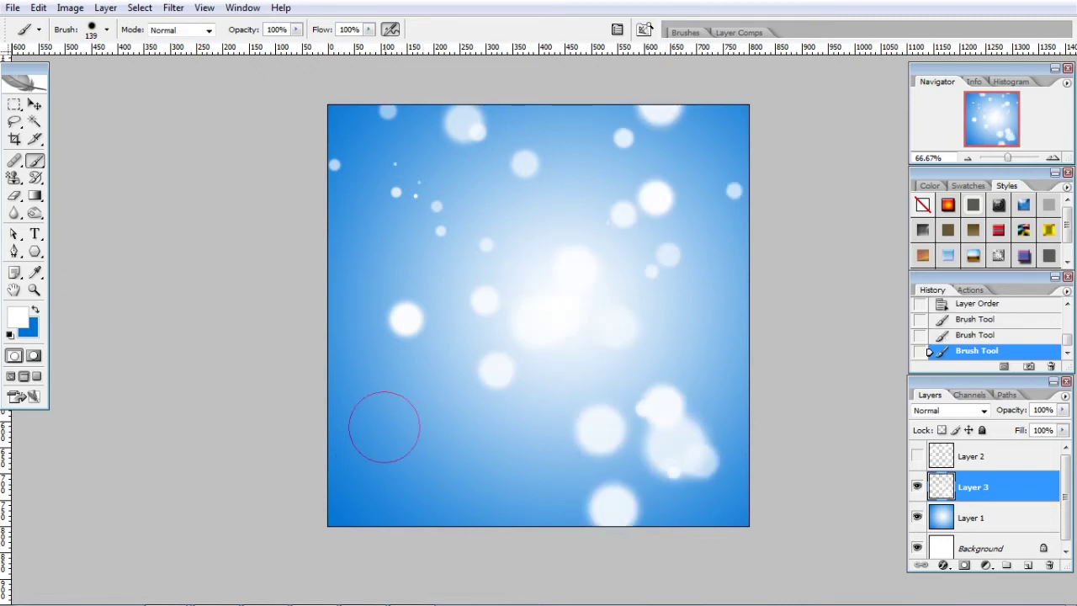
left_click_drag(420, 447, 496, 391)
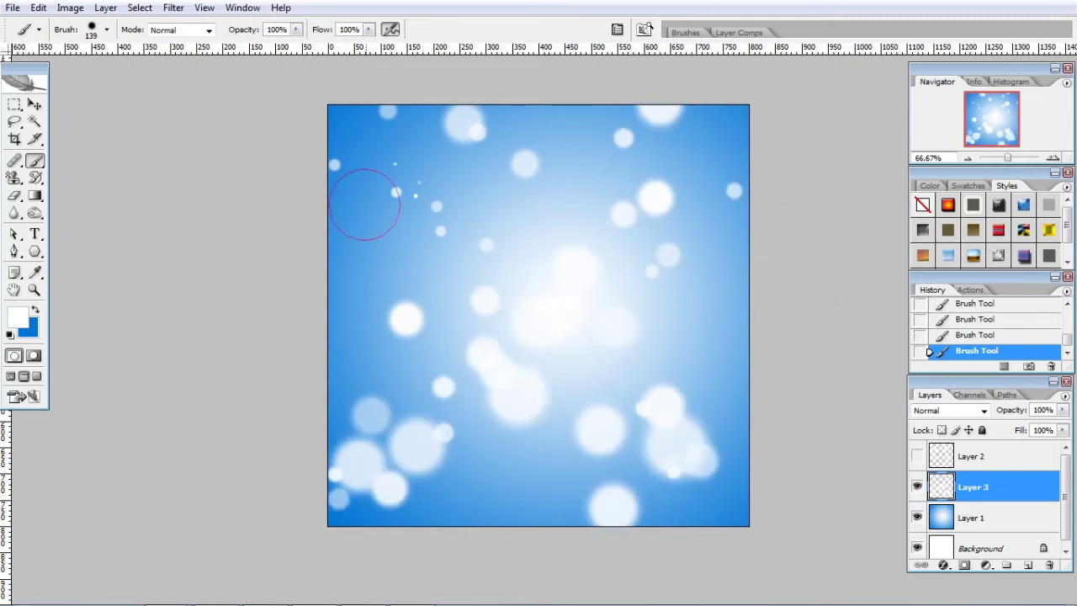
left_click_drag(295, 180, 457, 320)
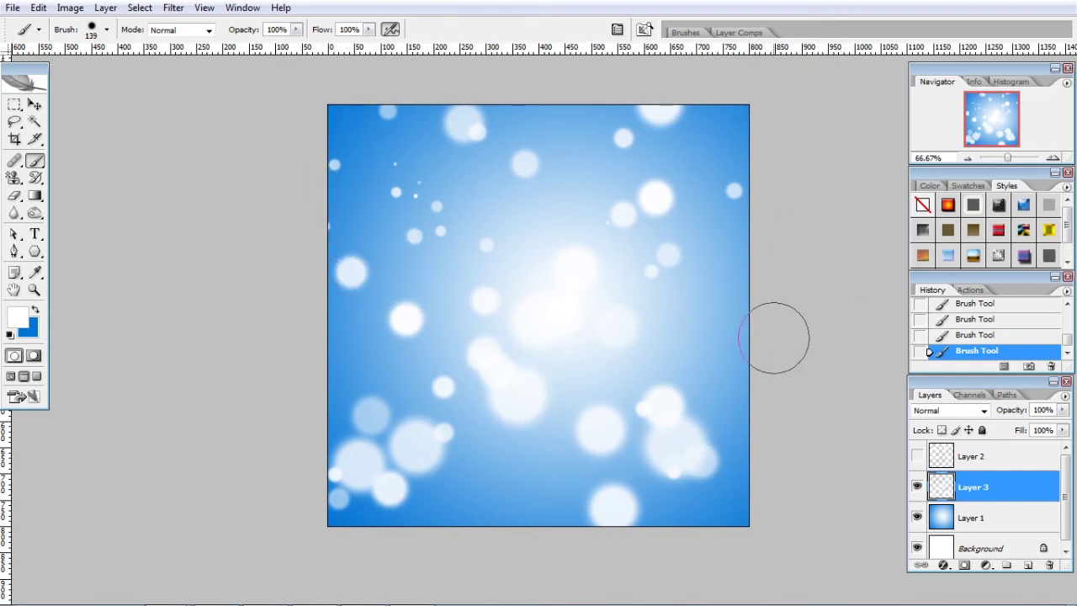
Step: Reduce the brush to 56 px and add small soft circles along the right side, upper left and bottom of the canvas
left_click(109, 29)
left_click_drag(96, 73, 66, 73)
left_click(583, 6)
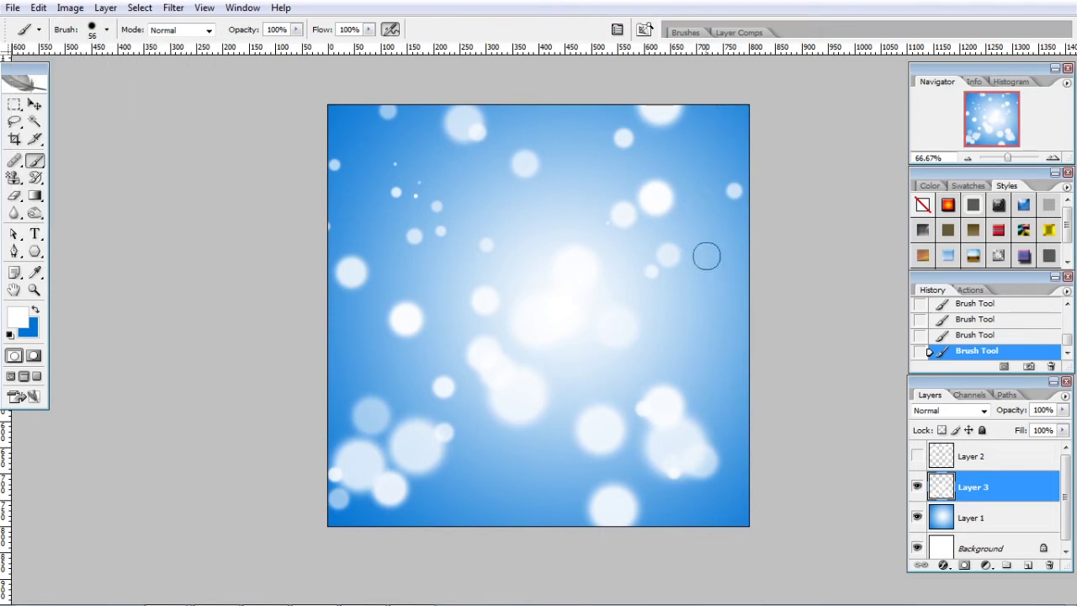
left_click_drag(704, 255, 810, 425)
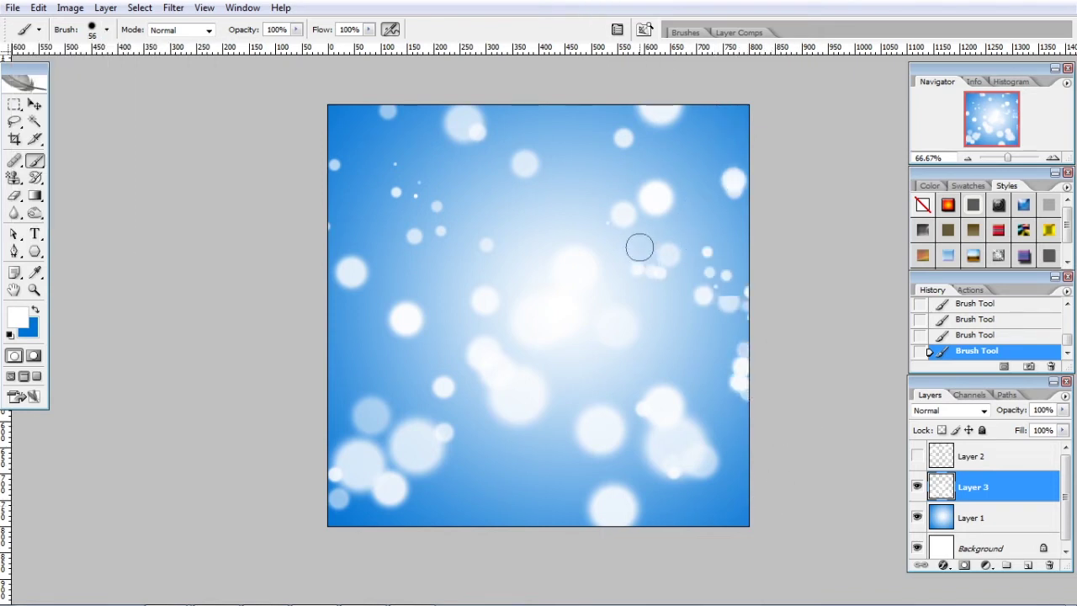
left_click_drag(529, 182, 405, 199)
left_click_drag(470, 486, 529, 473)
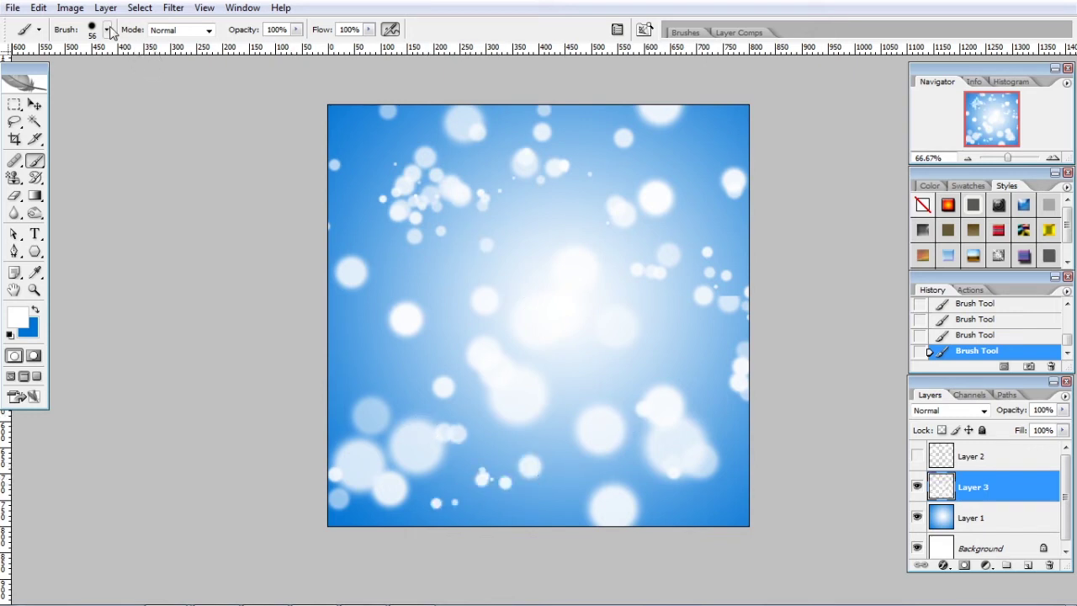
Step: Set Layer 3's blend mode to Overlay, and show Layer 2 again with its blend mode also set to Overlay
left_click(949, 410)
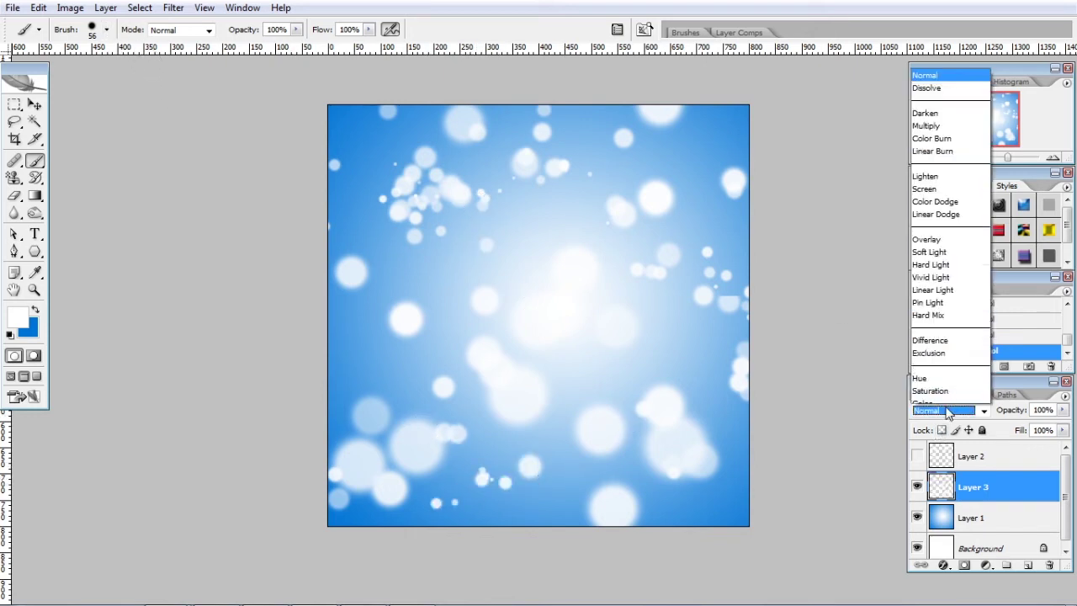
left_click(955, 221)
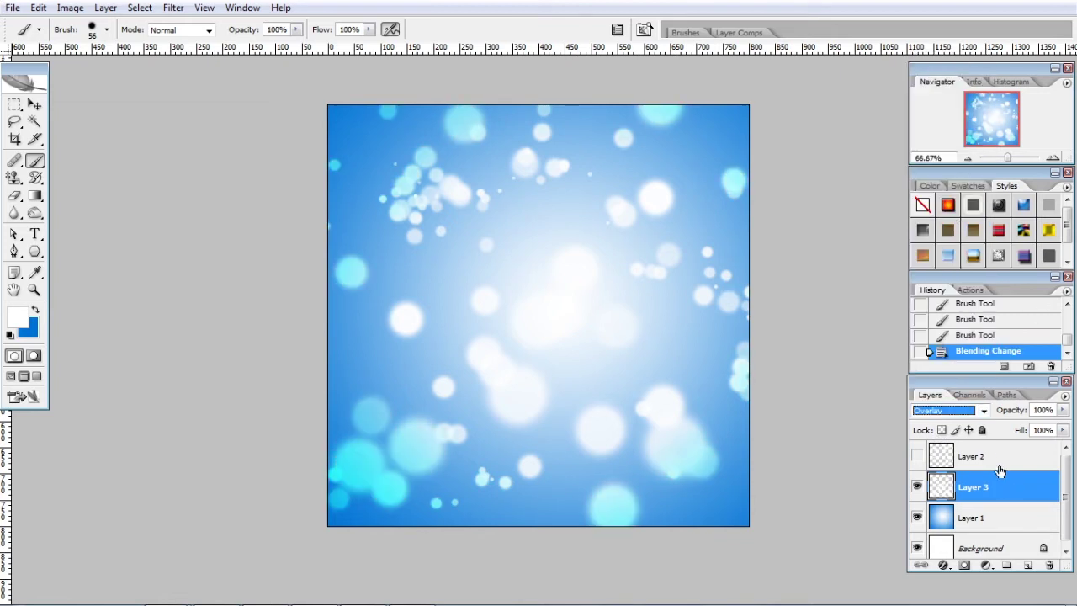
left_click(939, 463)
left_click(918, 459)
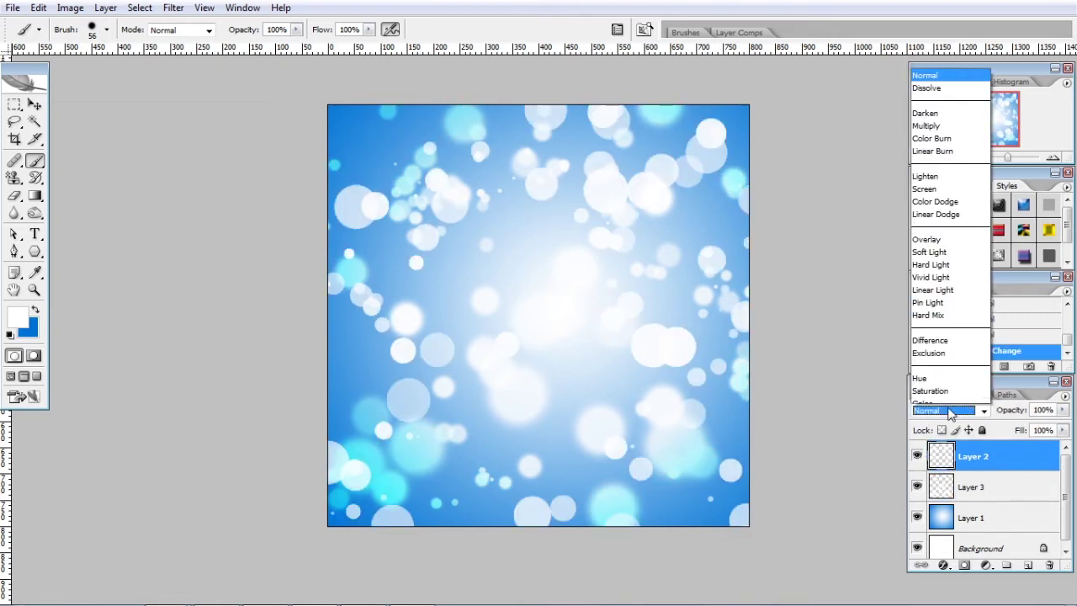
left_click(949, 411)
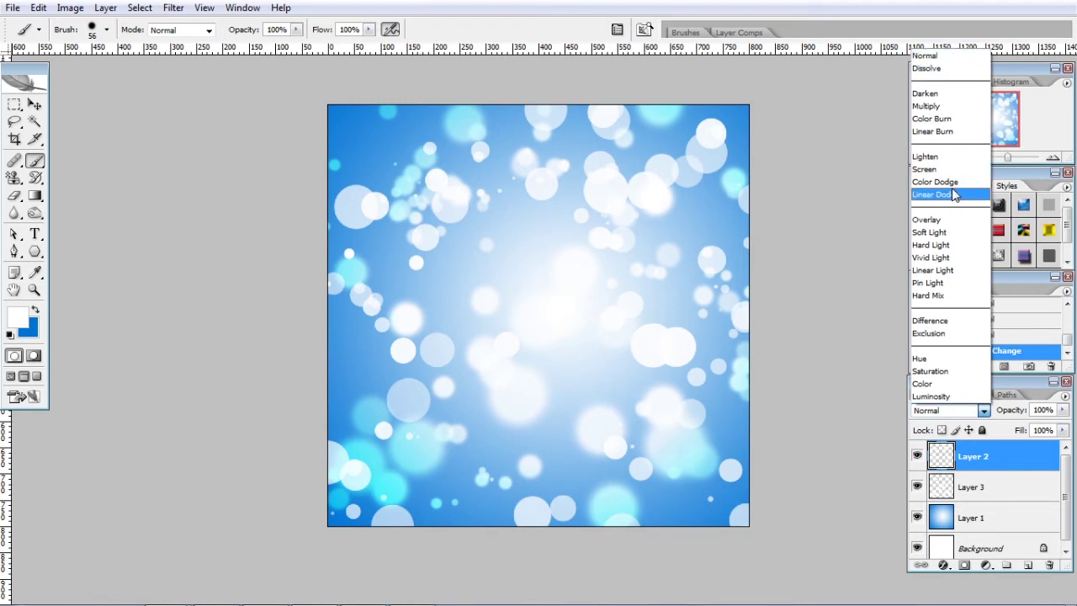
left_click(953, 221)
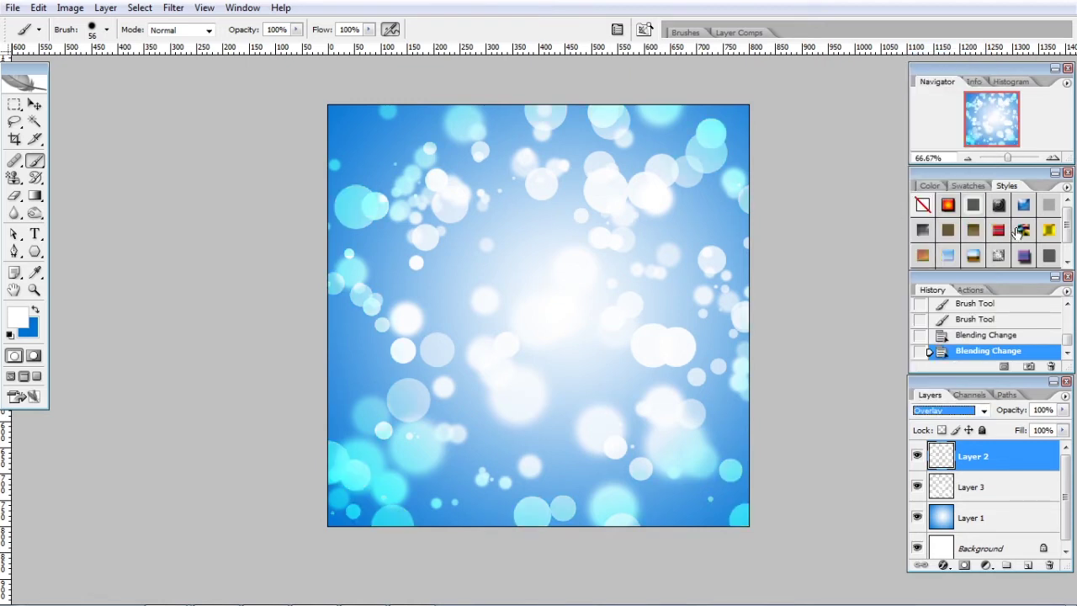
Step: Add a new layer above Layer 1 and set the brush to 13% hardness and a 131 px diameter
left_click(984, 518)
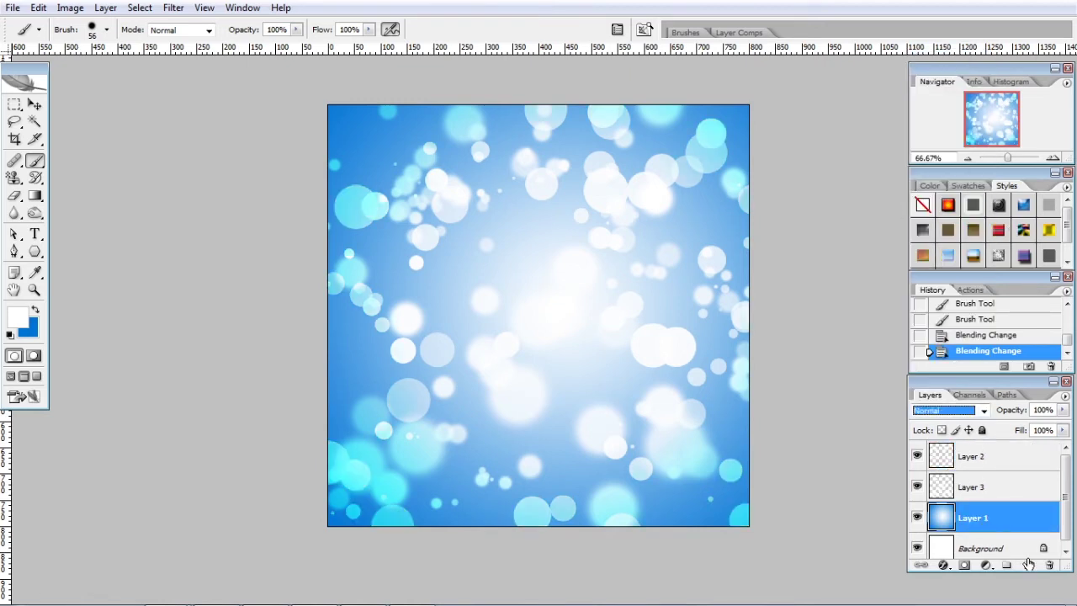
left_click(1025, 566)
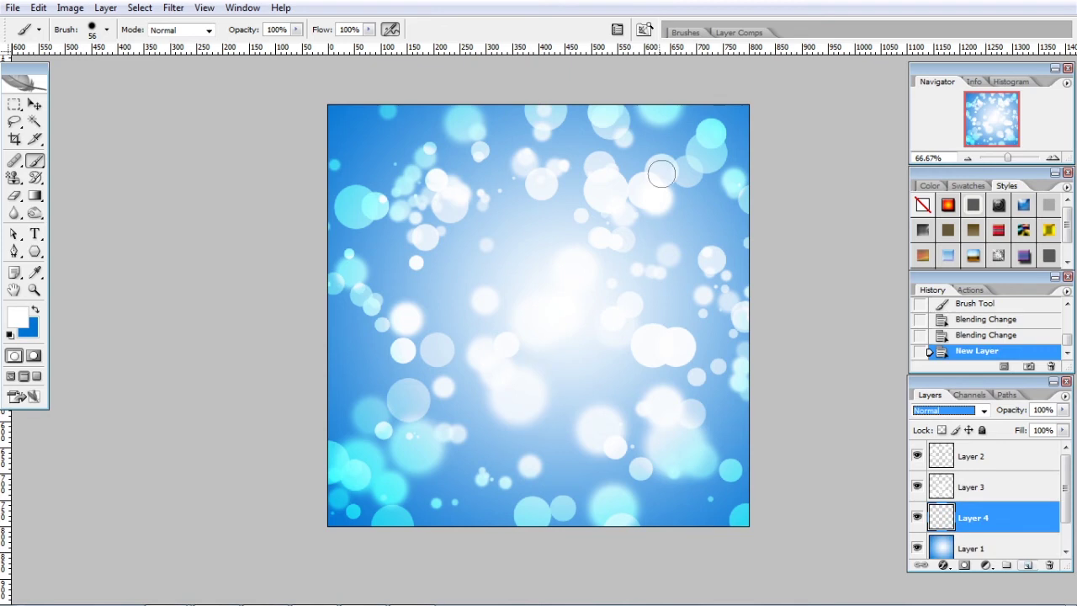
left_click(619, 30)
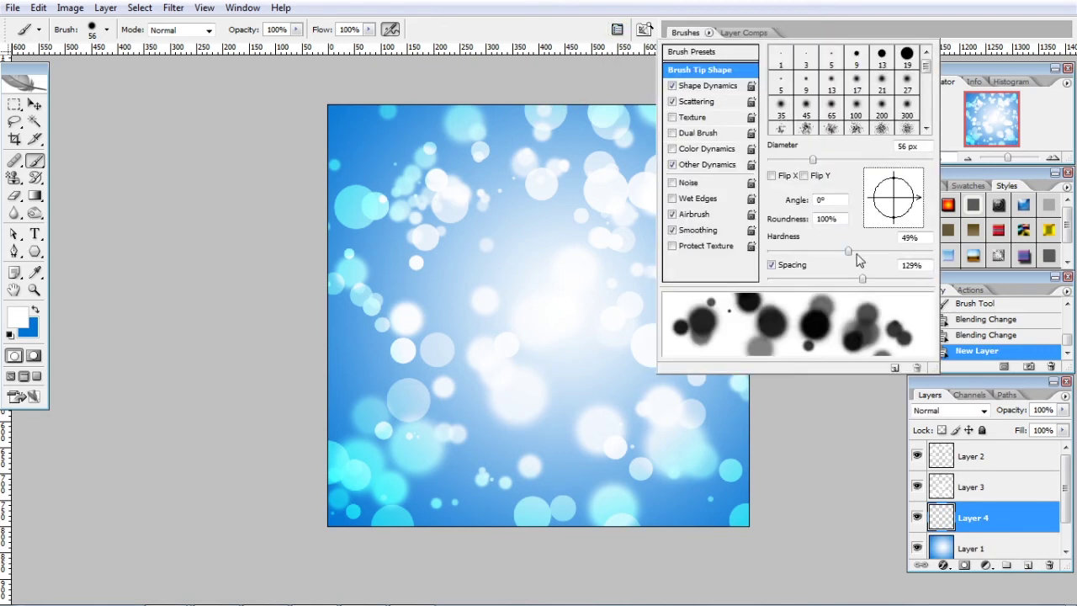
left_click_drag(848, 257, 789, 256)
left_click(540, 6)
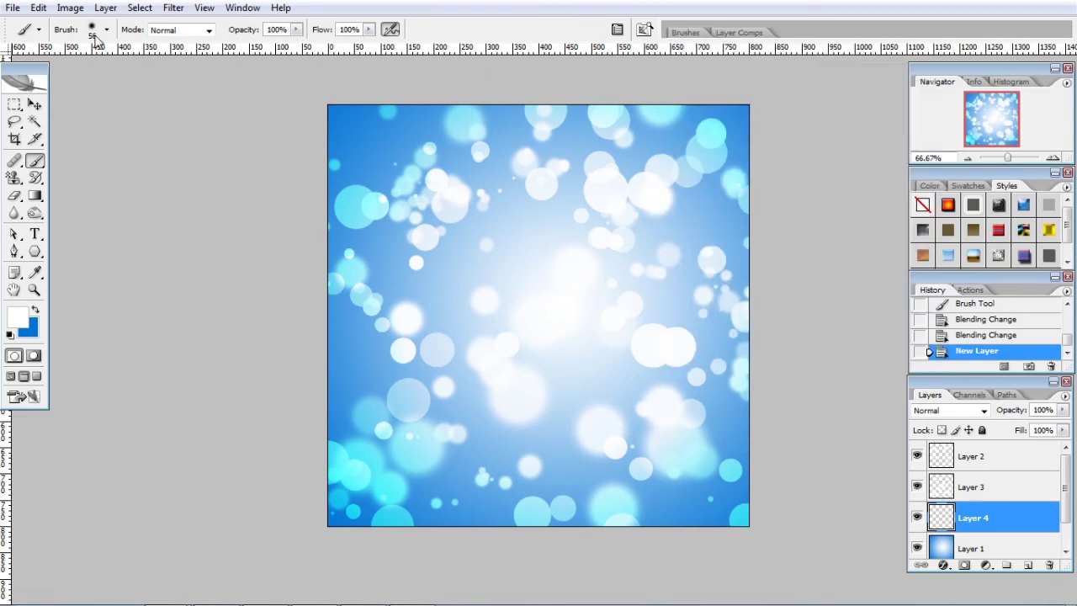
left_click(106, 32)
left_click(74, 73)
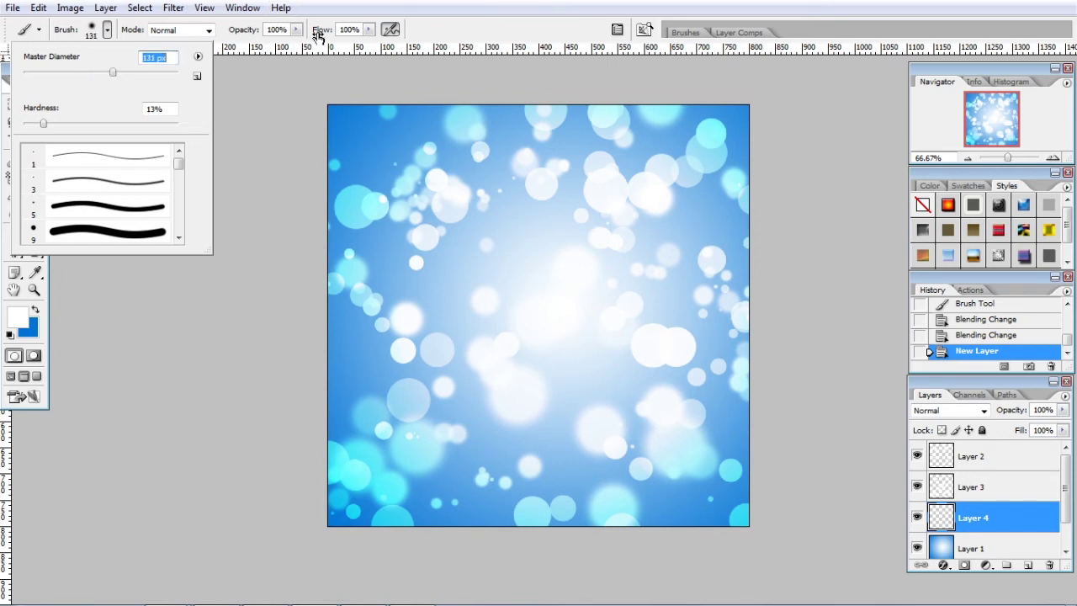
left_click(511, 3)
Step: Paint soft scattered circles across the canvas on Layer 4 and set its blend mode to Overlay
left_click(381, 155)
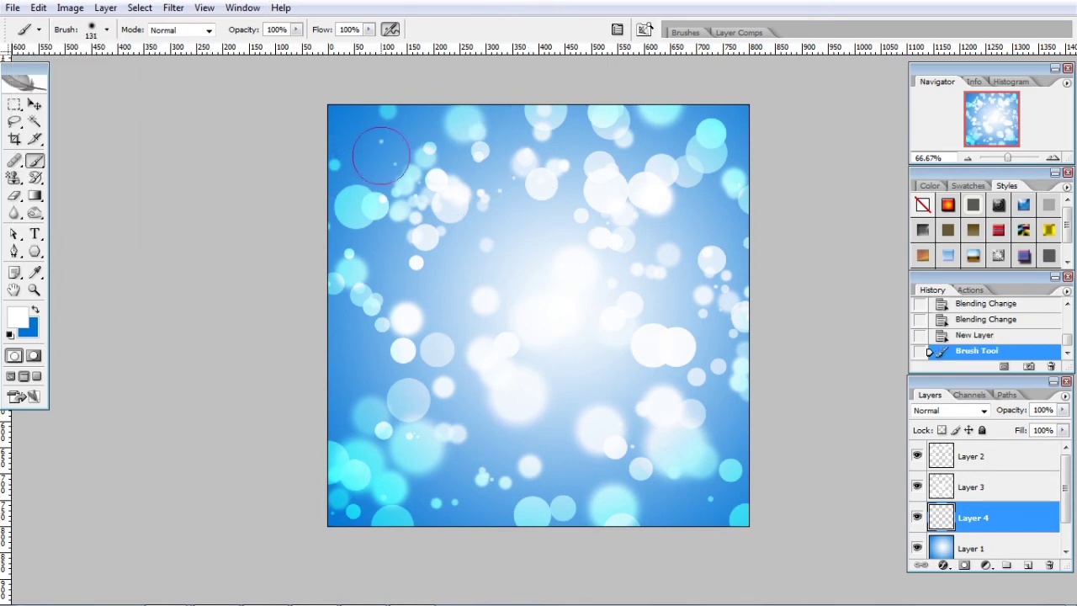
mouse_move(386, 236)
left_mouse_down()
mouse_move(535, 307)
mouse_move(532, 386)
left_mouse_up()
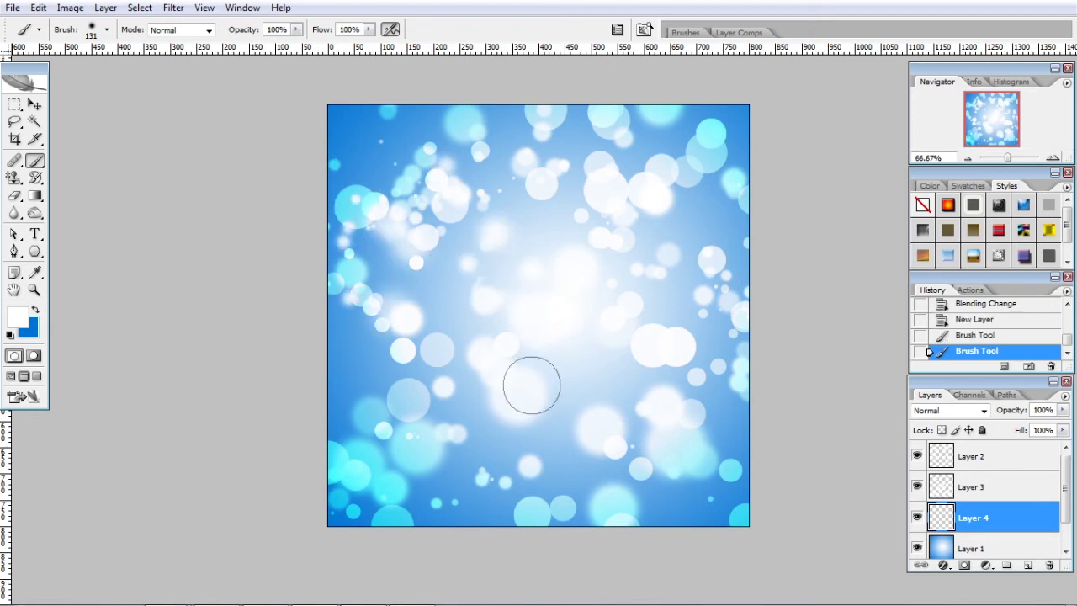
left_click_drag(725, 462, 608, 217)
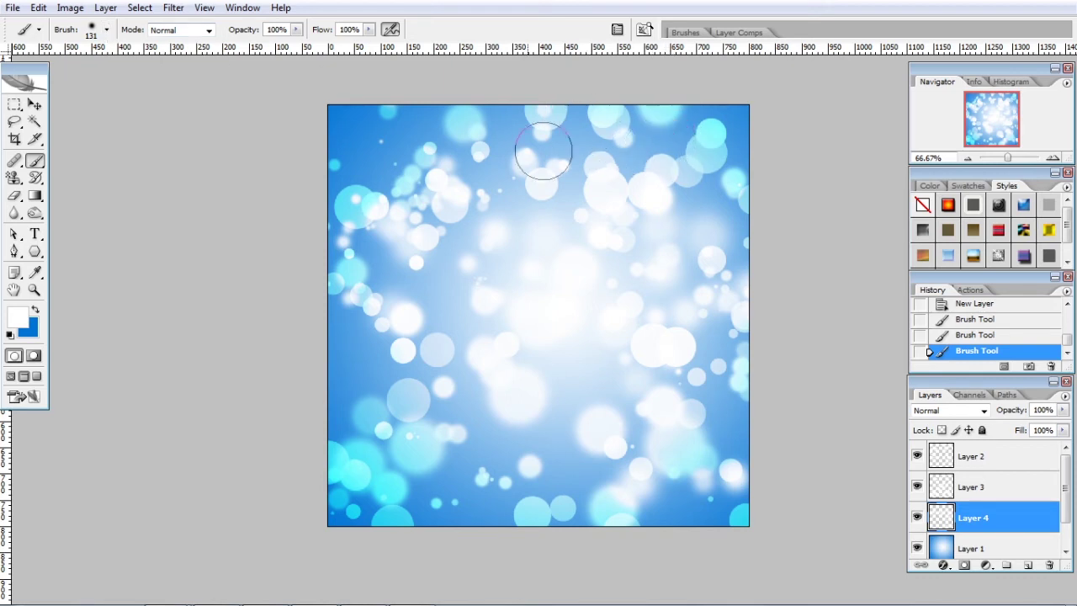
left_click(106, 31)
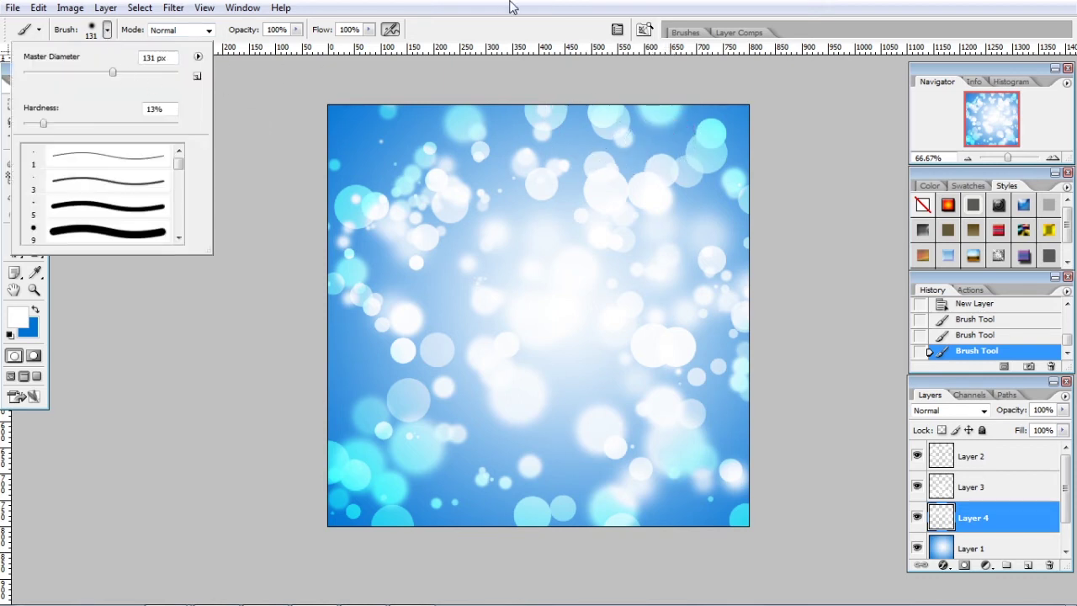
left_click(535, 32)
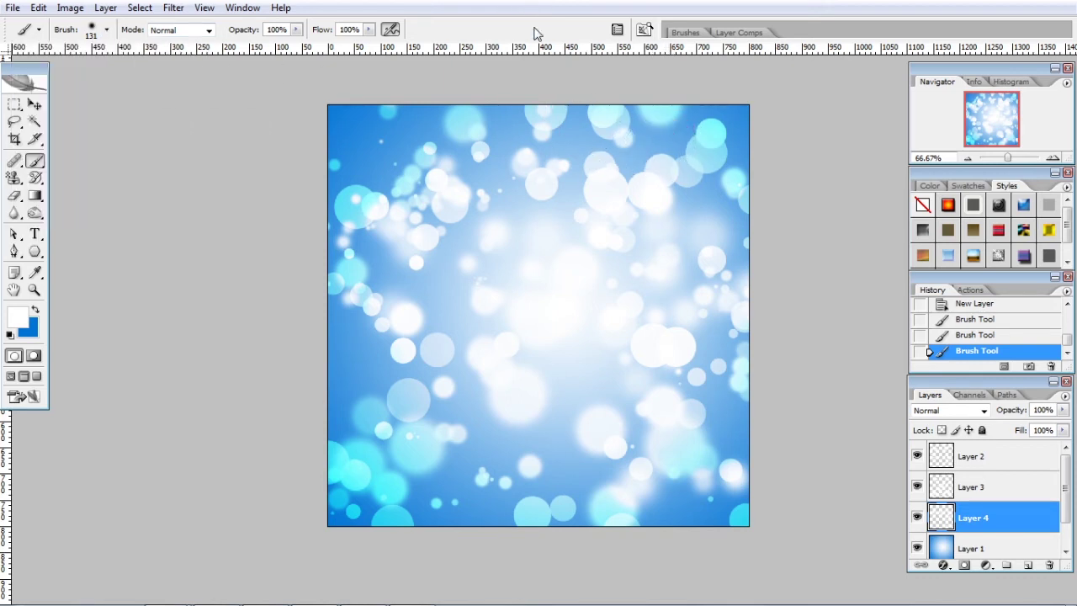
left_click(949, 413)
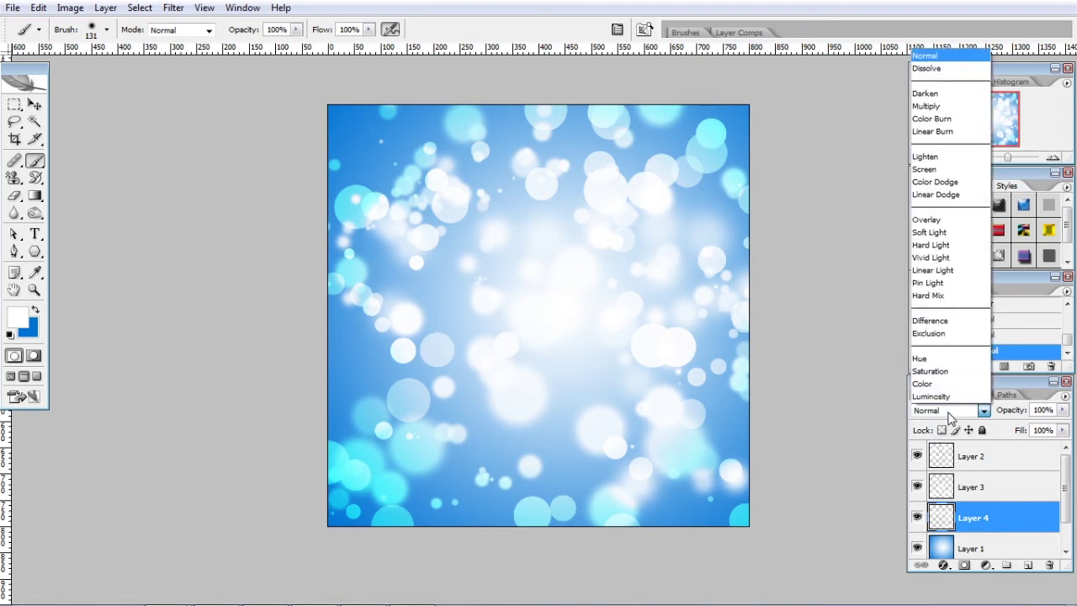
left_click(964, 227)
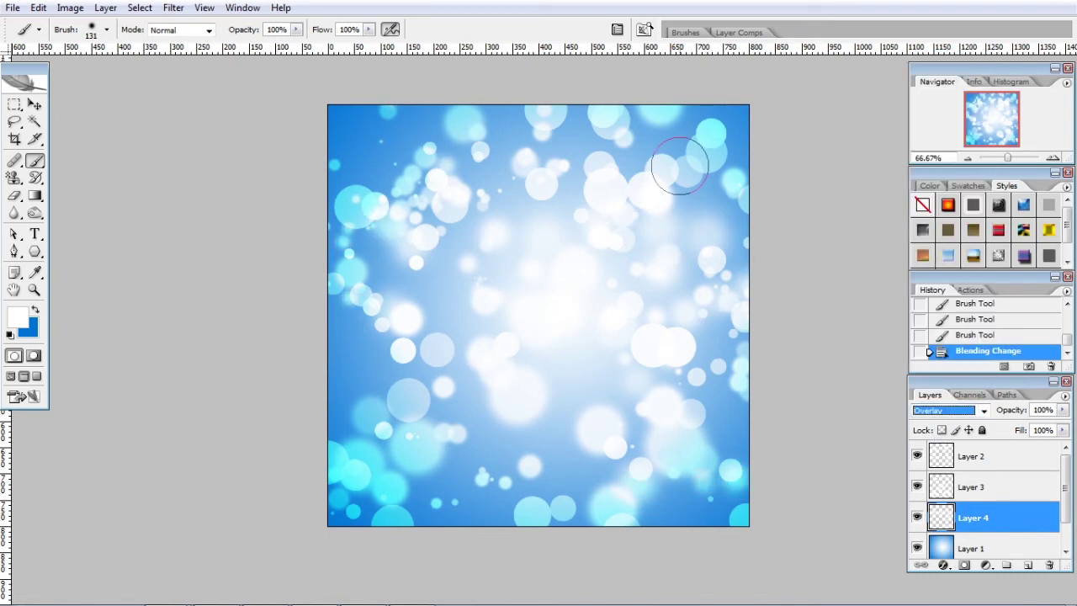
Step: Delete the circle layers Layer 2, Layer 3 and Layer 4 together
left_click(993, 457)
left_click(1026, 520, "shift")
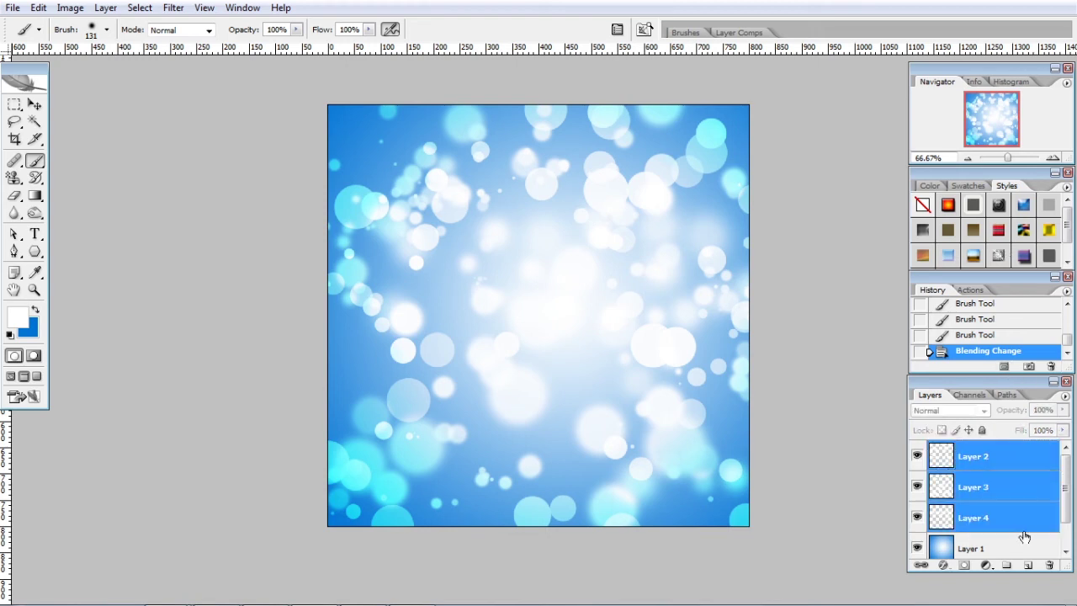
left_click(1049, 564)
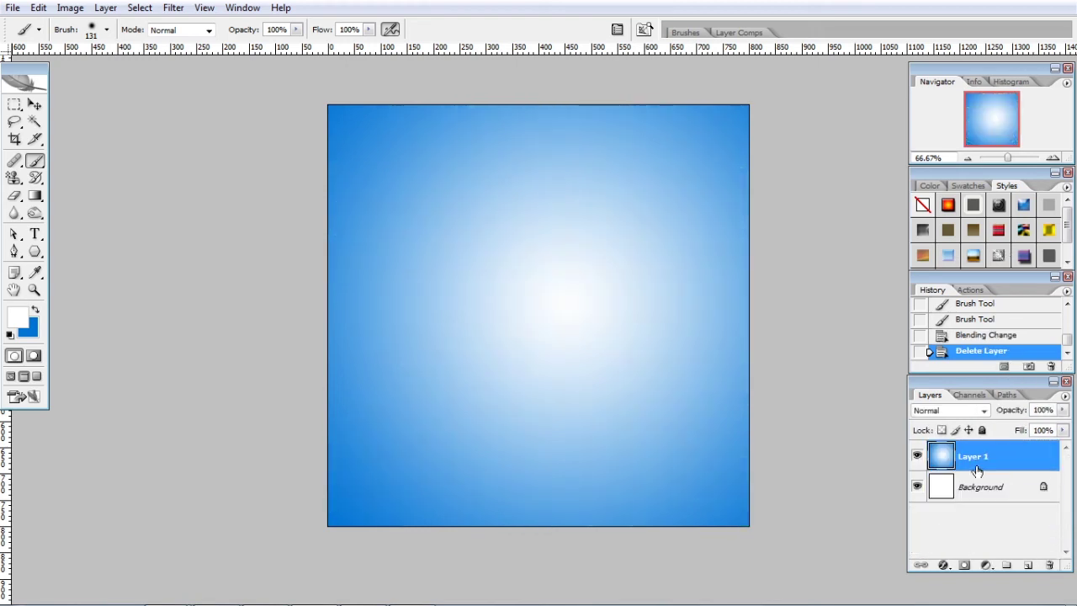
Step: Add a new layer above the gradient and paint soft white scattered circles over the whole canvas
left_click(1025, 565)
mouse_move(413, 238)
left_mouse_down()
mouse_move(483, 241)
mouse_move(601, 368)
left_mouse_up()
mouse_move(721, 176)
left_mouse_down()
mouse_move(600, 161)
mouse_move(580, 235)
left_mouse_up()
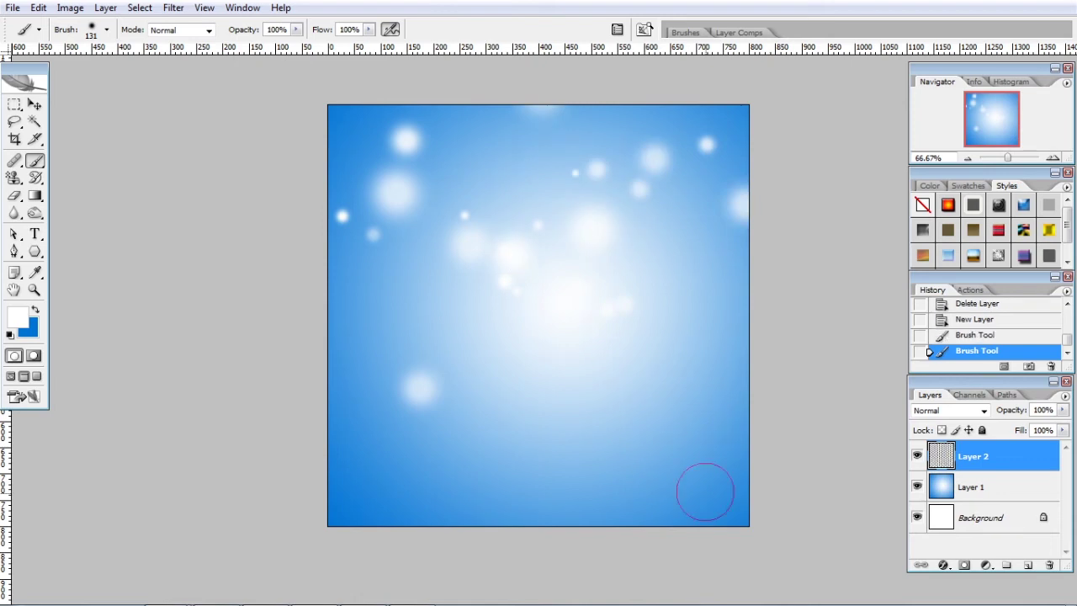
left_click_drag(742, 508, 462, 468)
left_click_drag(354, 496, 516, 362)
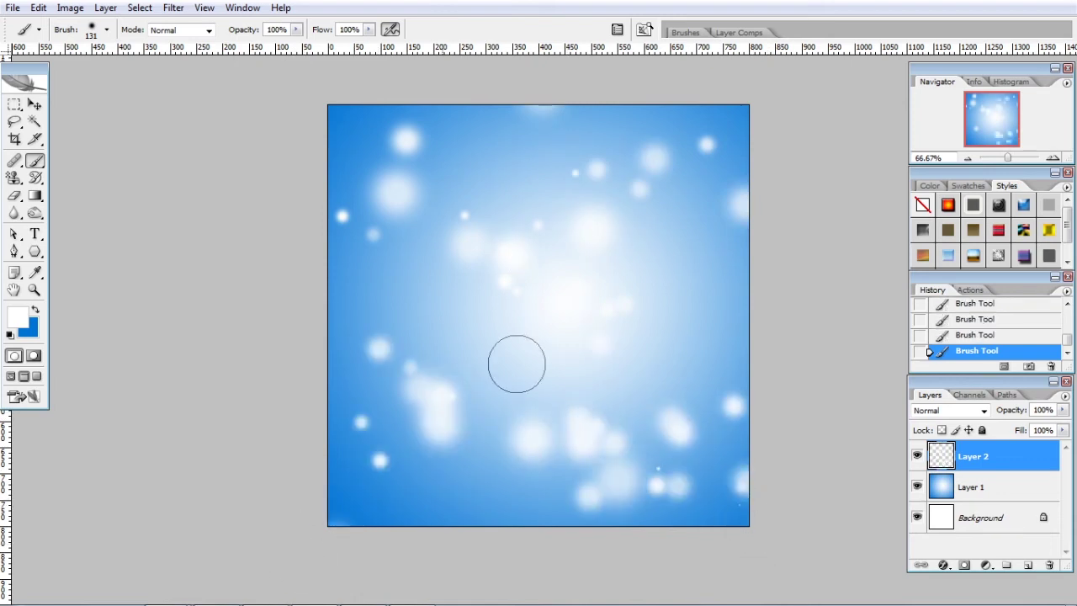
left_click_drag(285, 508, 473, 526)
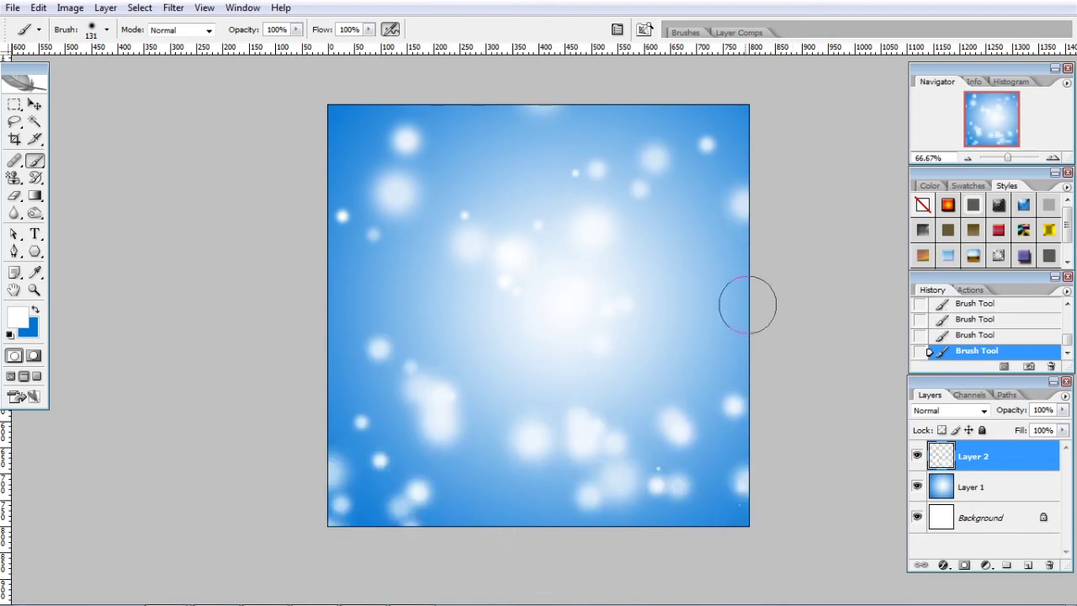
left_click_drag(747, 303, 485, 294)
left_click_drag(328, 247, 418, 329)
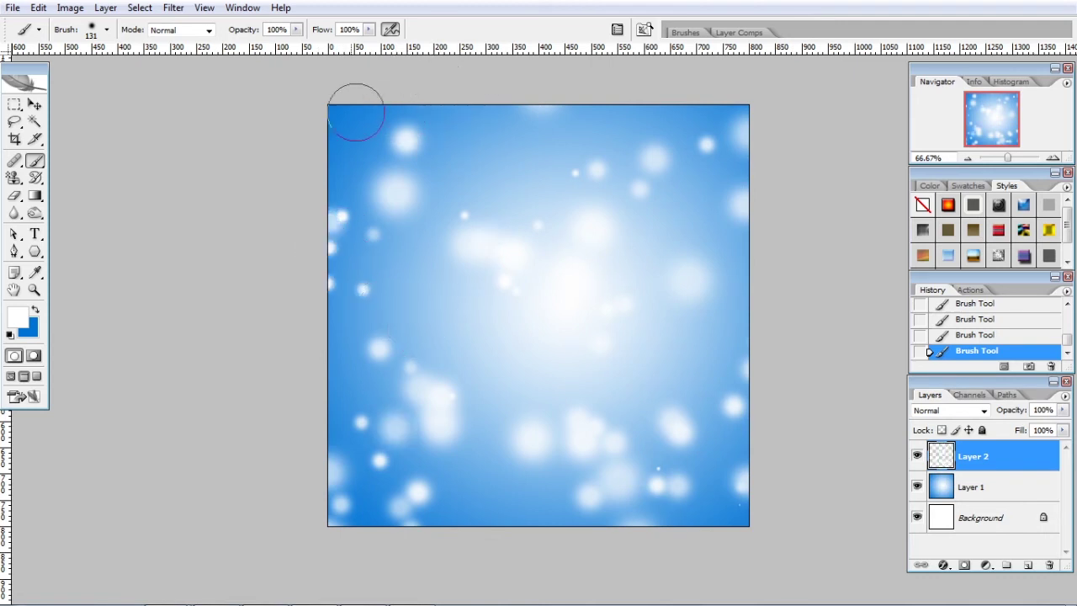
left_click_drag(377, 114, 534, 159)
left_click(511, 130)
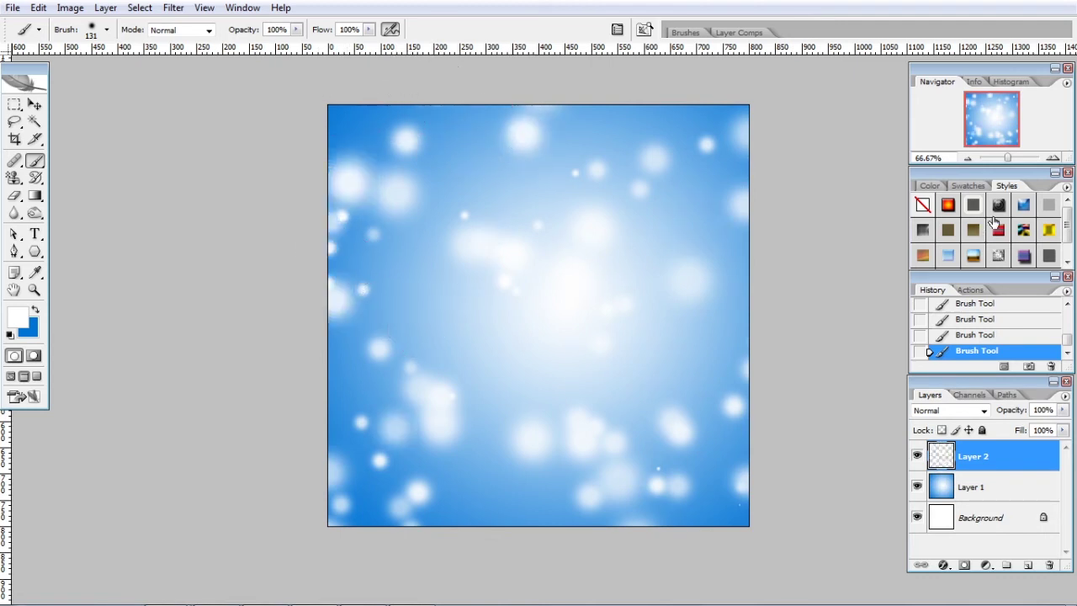
Step: Reduce Layer 2's opacity to 54% and add a new layer above it
left_click(1062, 410)
left_click_drag(1029, 429, 1022, 427)
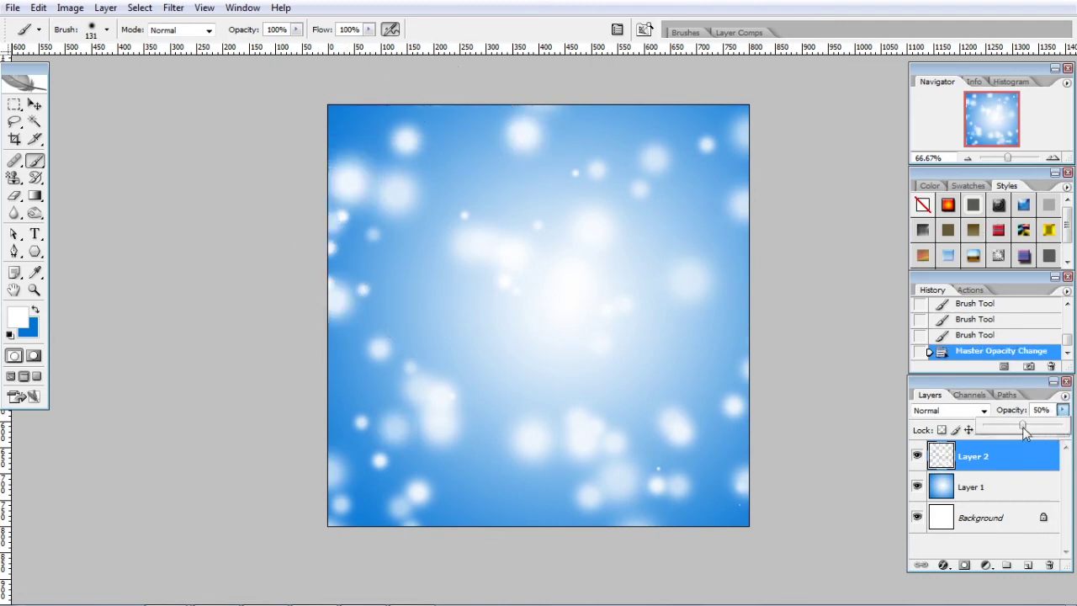
left_click(1027, 426)
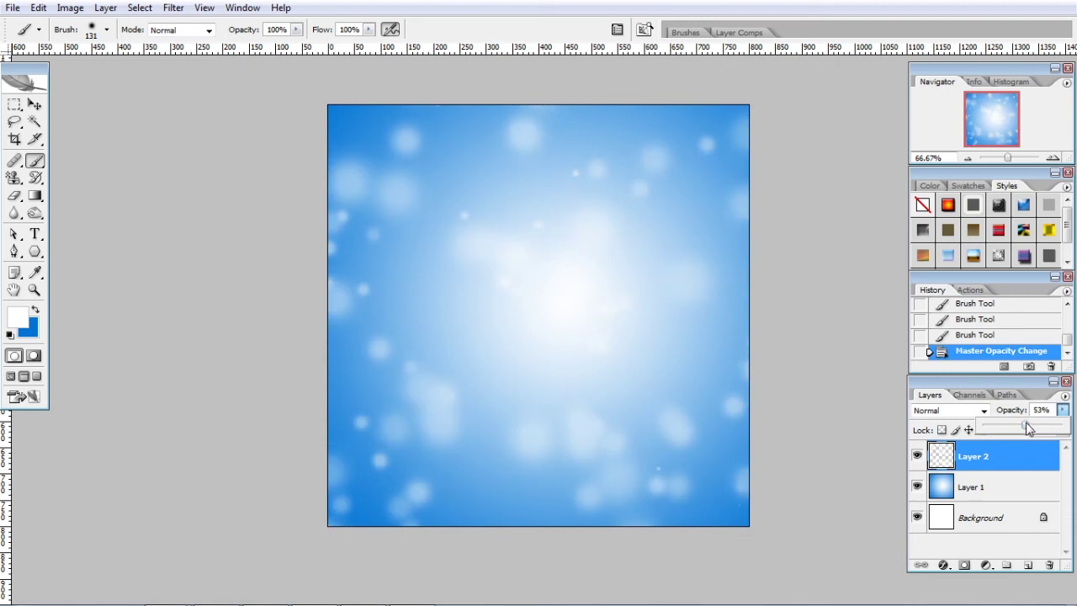
left_click(1026, 569)
left_click(1027, 568)
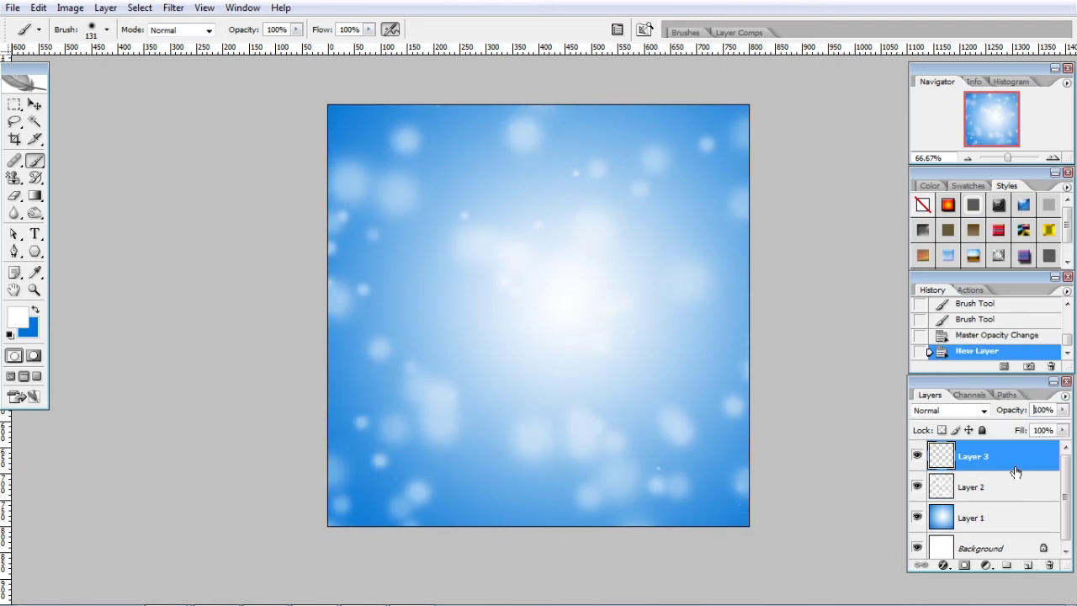
Step: Set Layer 2's blend mode to Overlay
left_click(970, 488)
left_click(949, 410)
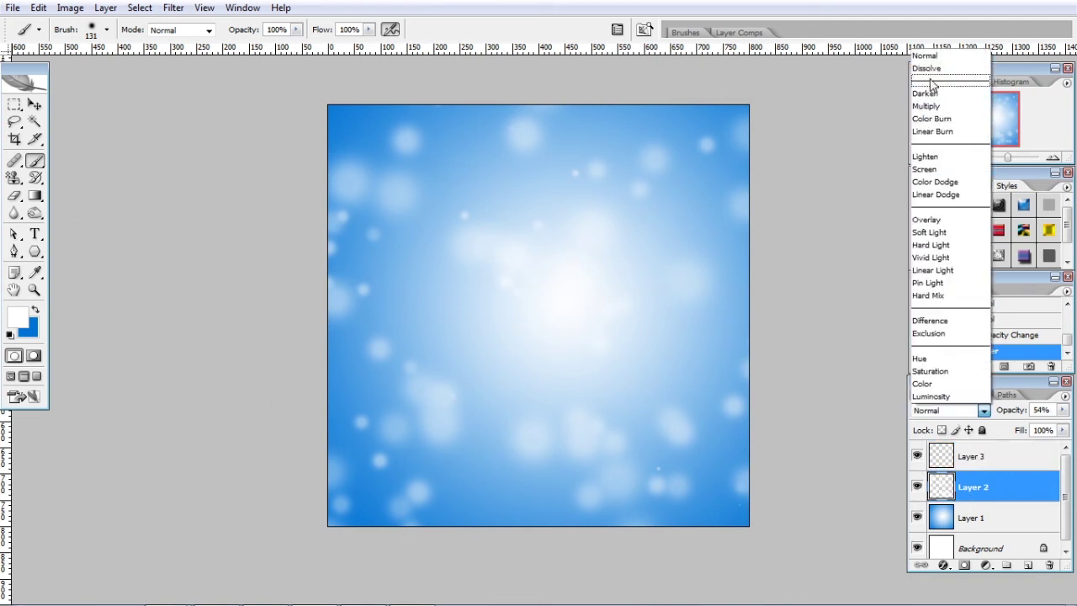
left_click(942, 221)
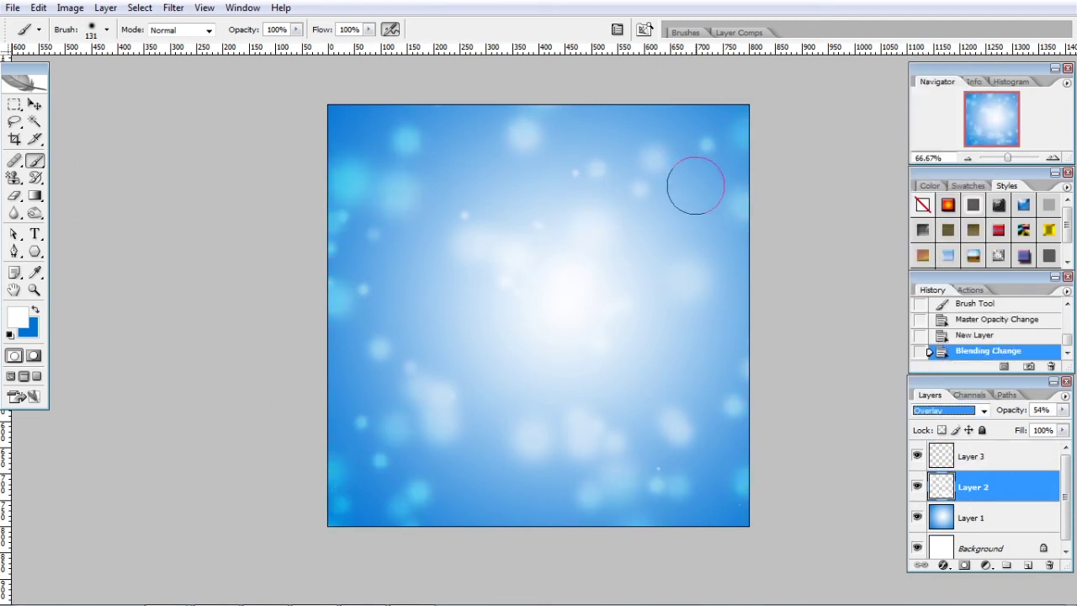
left_click_drag(728, 143, 343, 157)
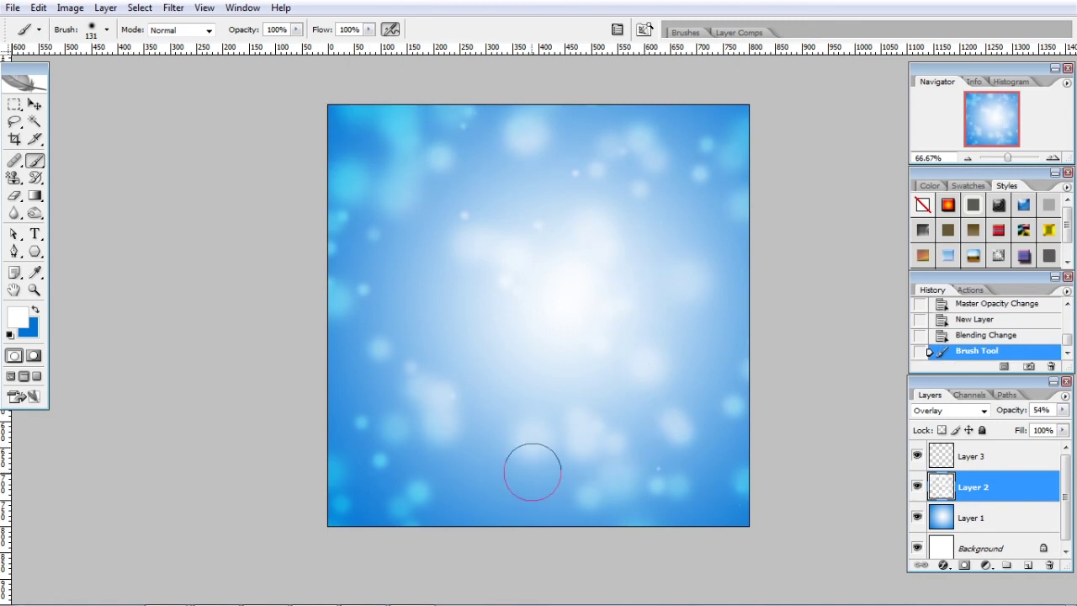
key("ctrl+z")
Step: Paint soft white circles on Layer 3 around the canvas's upper middle, right side and bottom
left_click(989, 463)
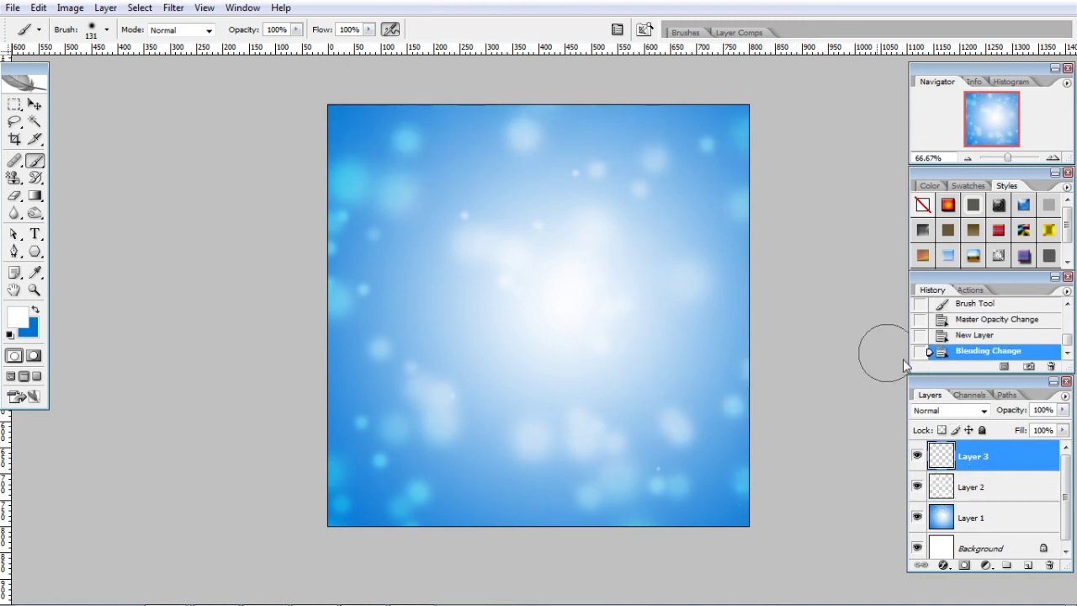
left_click_drag(457, 161, 522, 172)
mouse_move(682, 403)
left_mouse_down()
mouse_move(641, 363)
mouse_move(572, 382)
left_mouse_up()
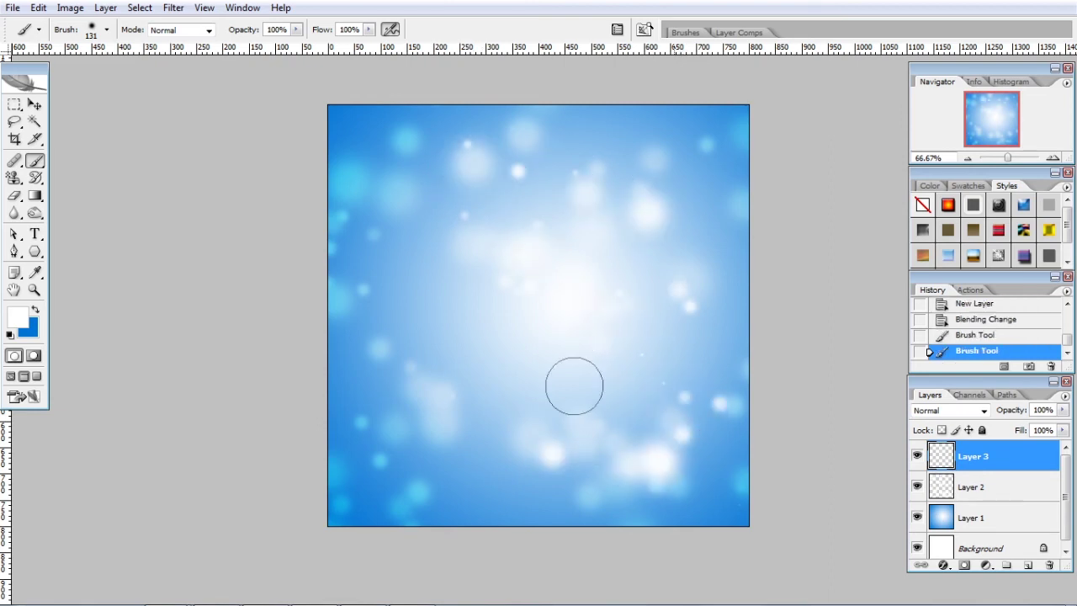
left_click_drag(382, 496, 550, 521)
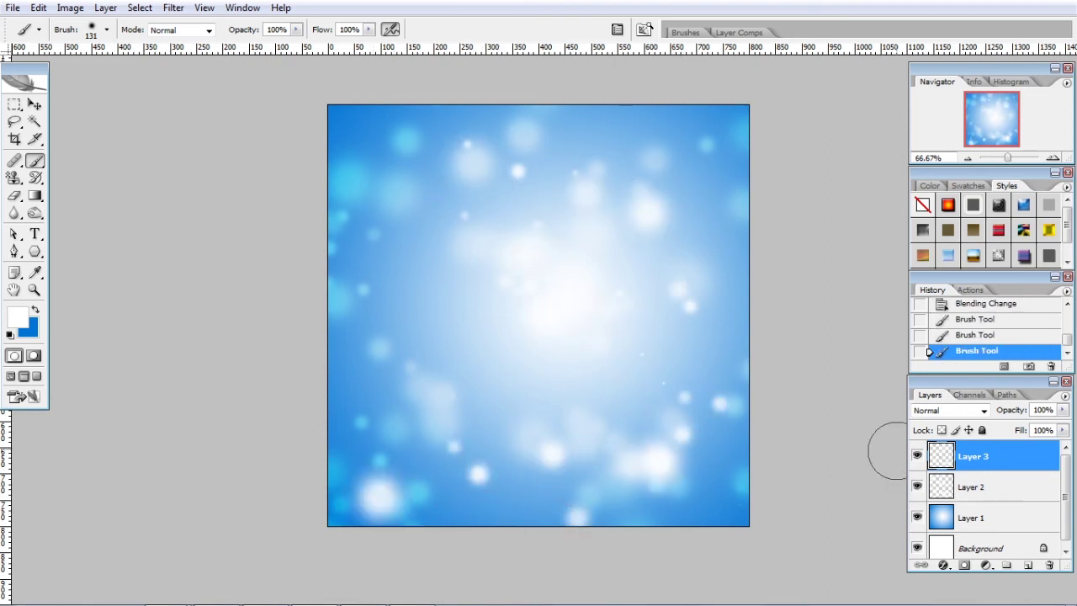
Step: Add a new layer above Layer 3 and set the brush to 82% hardness and a 186 px diameter
left_click(1026, 564)
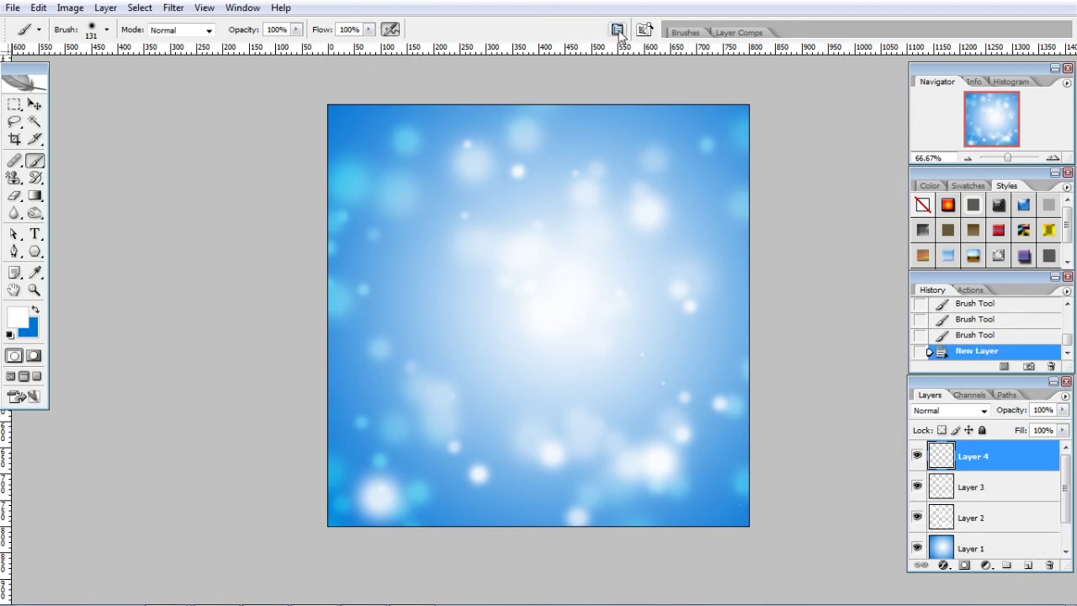
left_click(618, 30)
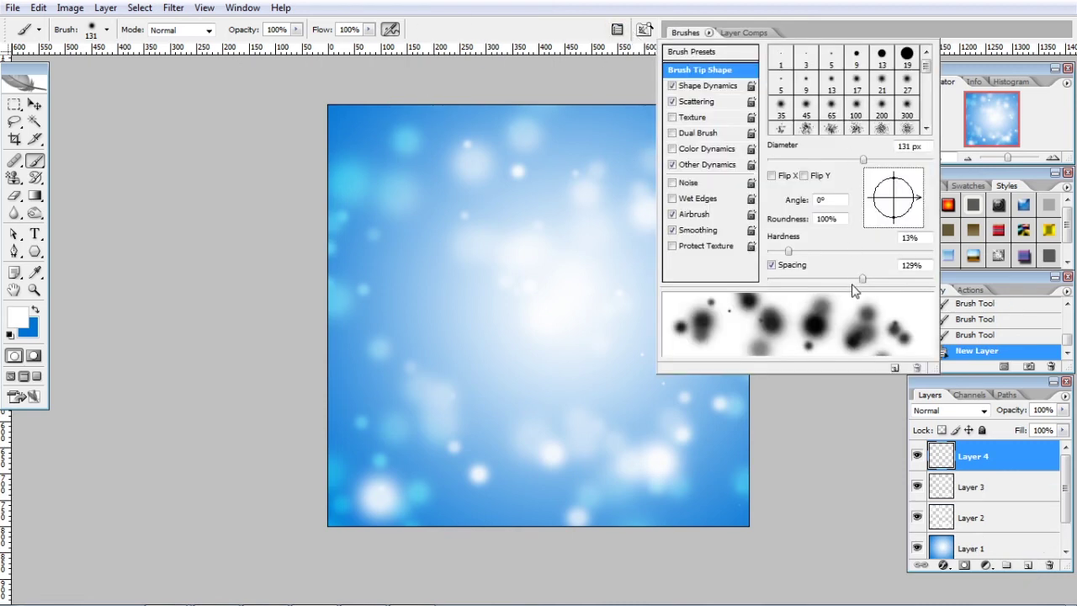
left_click(807, 252)
left_click_drag(811, 255, 903, 254)
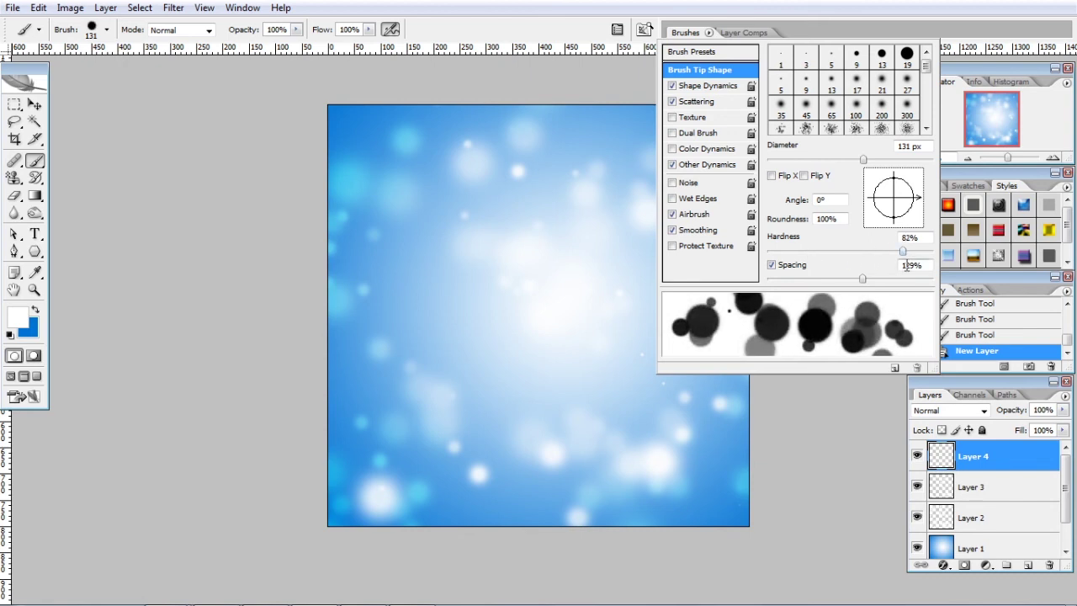
left_click(696, 53)
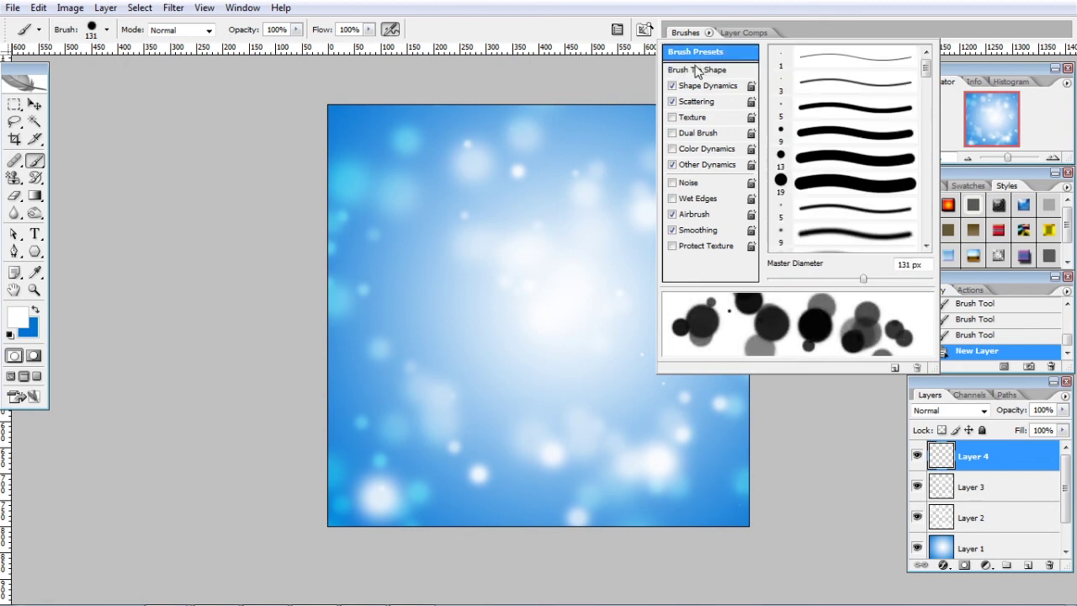
left_click(697, 71)
left_click(710, 55)
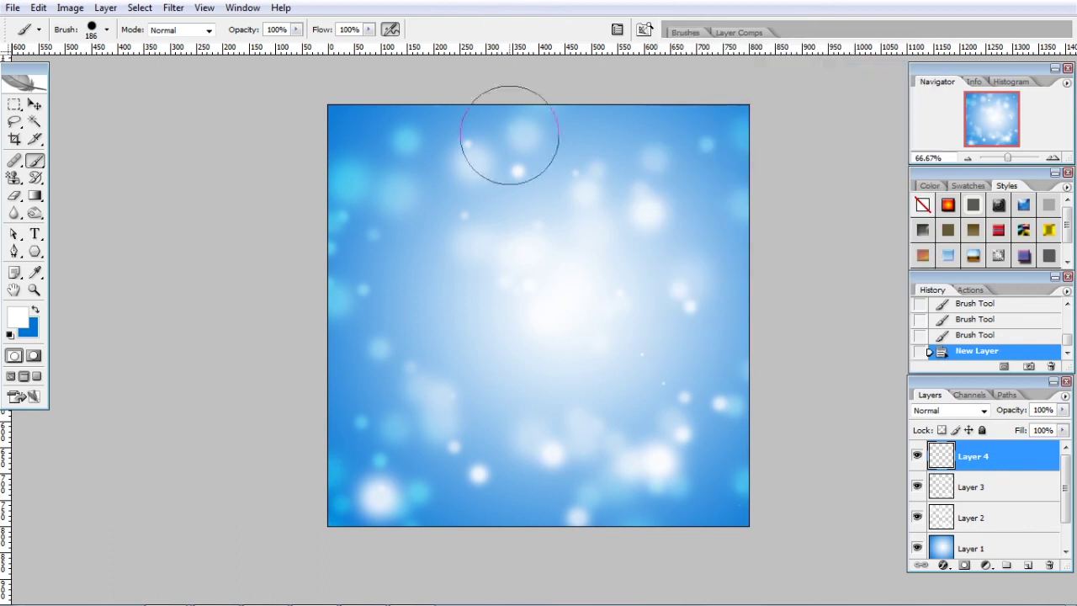
Step: Paint large sharp-edged white circles across the canvas on Layer 4
left_click_drag(372, 188, 505, 195)
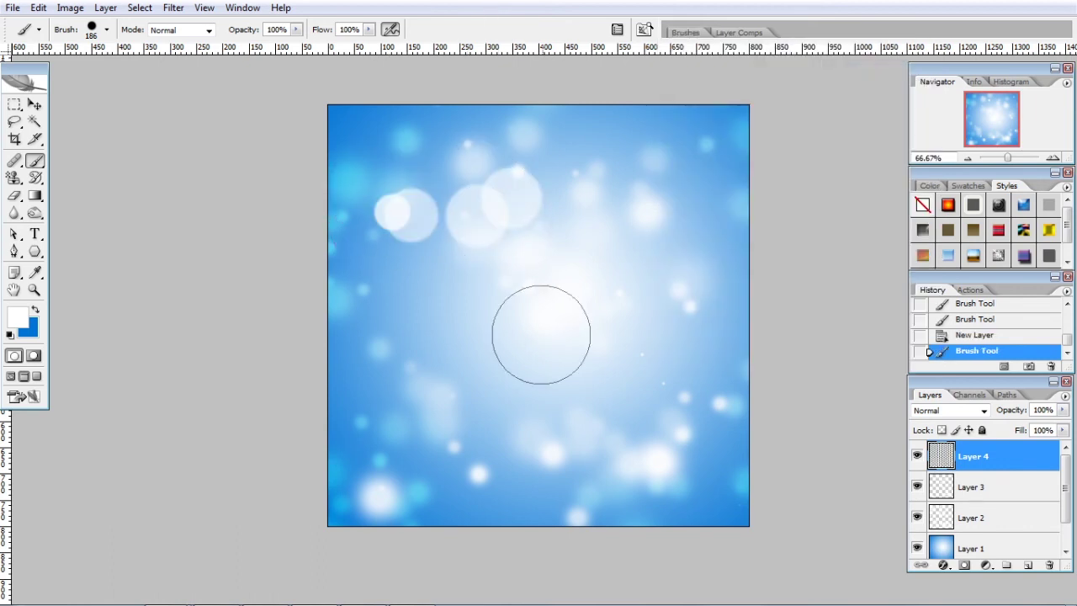
left_click(693, 263)
left_click(599, 313)
mouse_move(550, 515)
left_mouse_down()
mouse_move(496, 505)
mouse_move(410, 521)
left_mouse_up()
left_click_drag(365, 126, 282, 107)
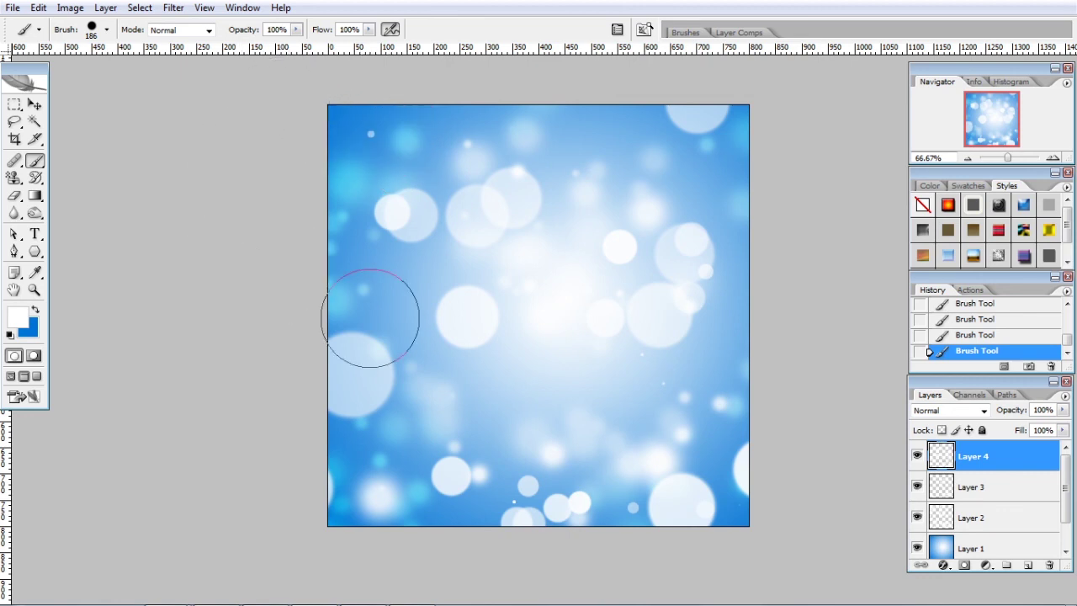
Step: Lower Layer 4's opacity to 59% and set its blend mode to Overlay
left_click(1065, 410)
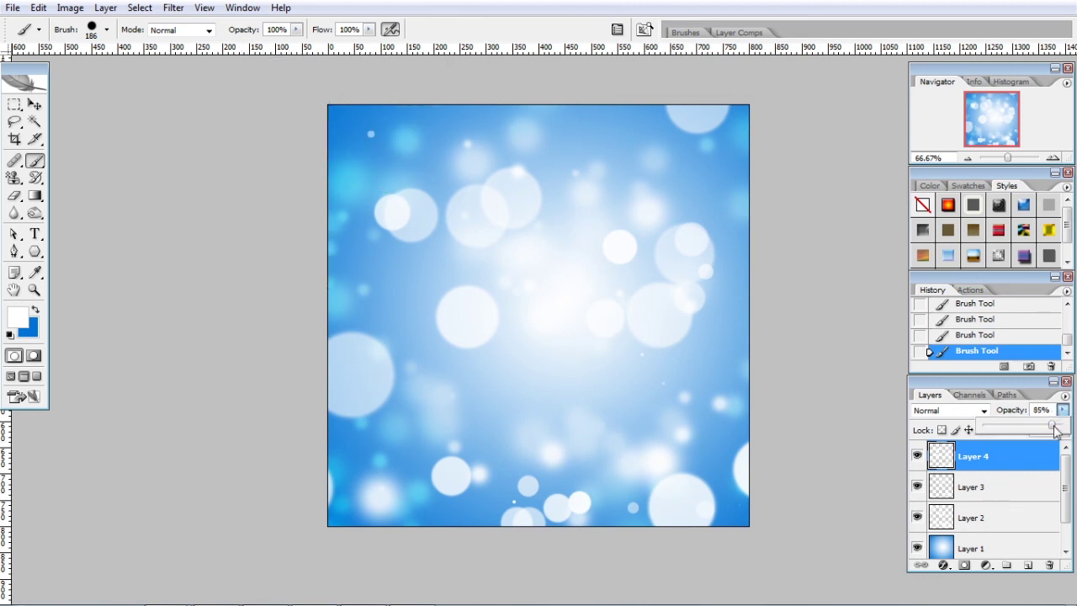
left_click_drag(1056, 430, 1036, 432)
left_click(966, 412)
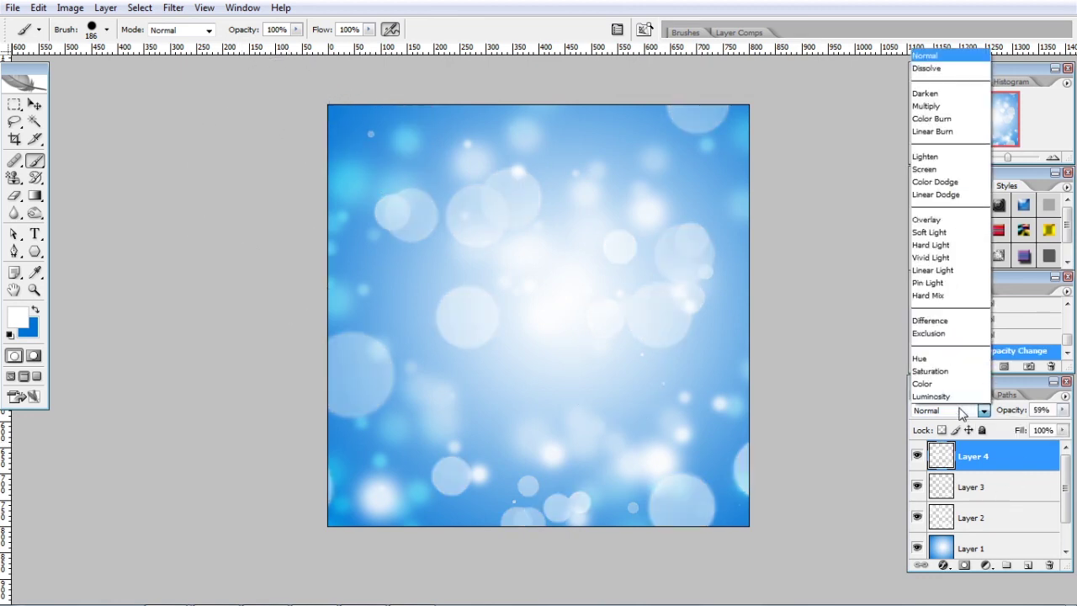
left_click(928, 219)
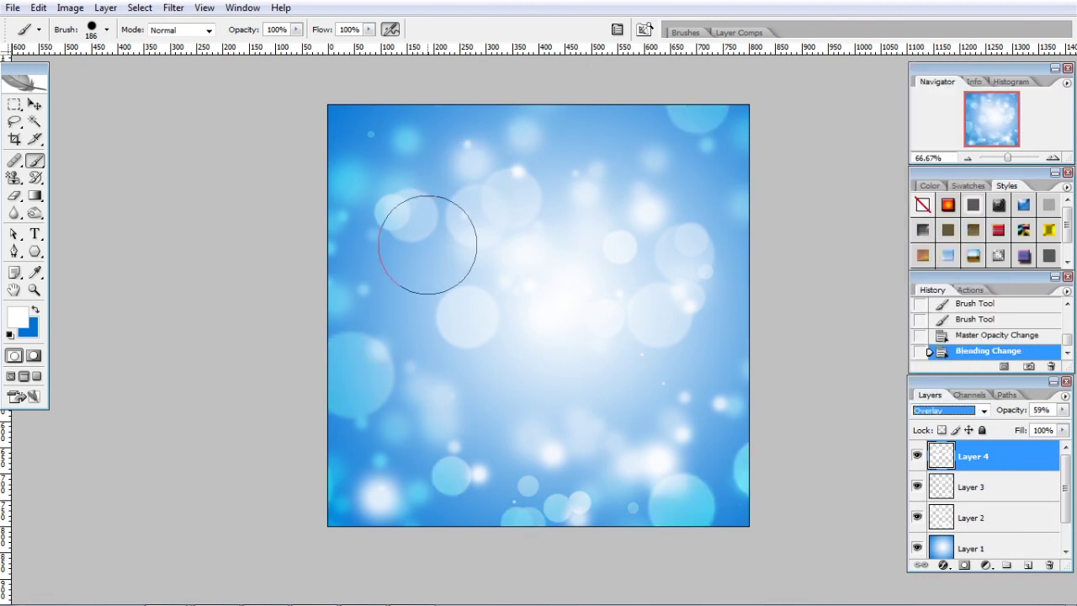
Step: Reduce the brush diameter to 67 px and paint smaller white circles along Layer 4's upper area, finishing with the Move tool
left_click(107, 32)
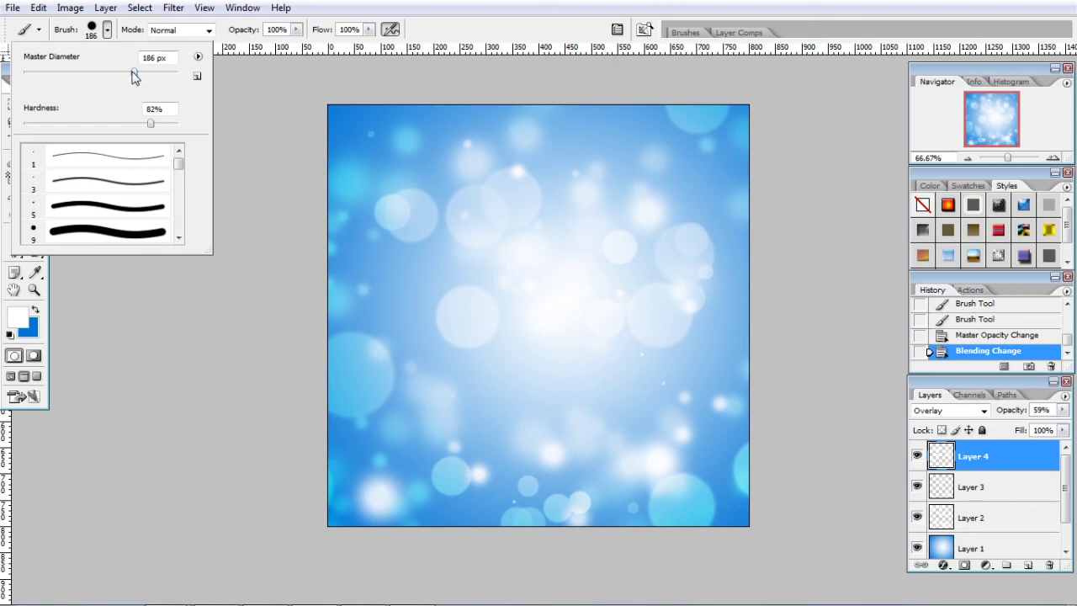
left_click_drag(131, 72, 81, 72)
left_click(412, 7)
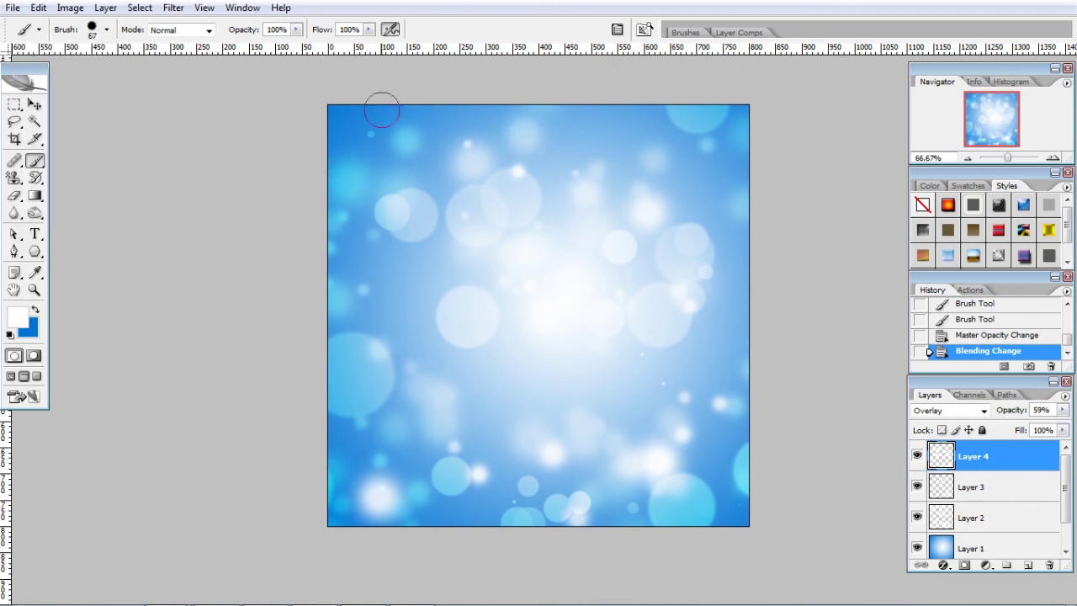
left_click(295, 151)
left_click_drag(579, 116, 464, 140)
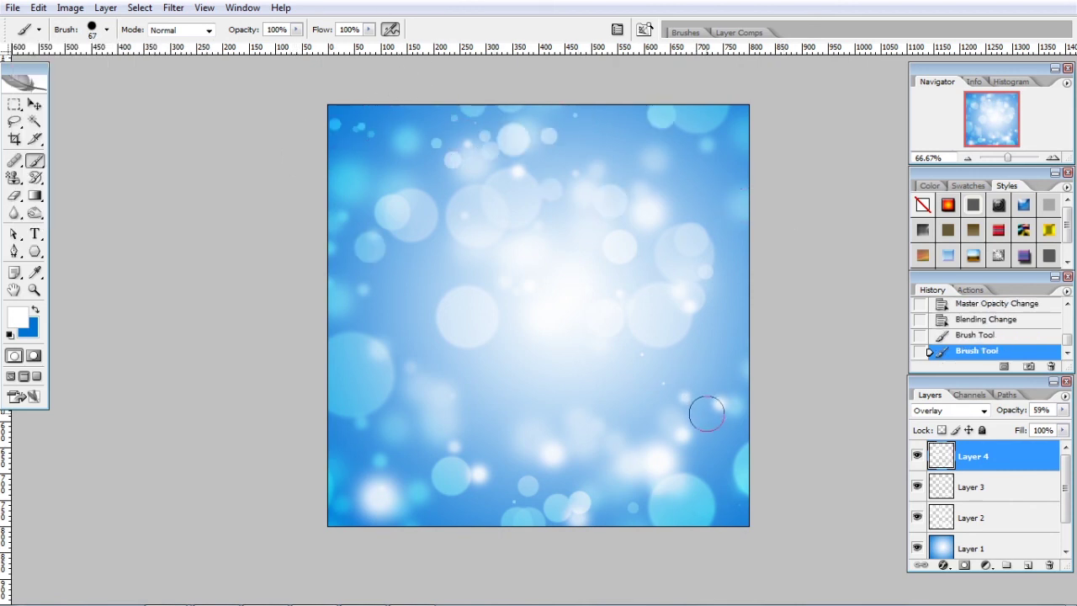
left_click(35, 104)
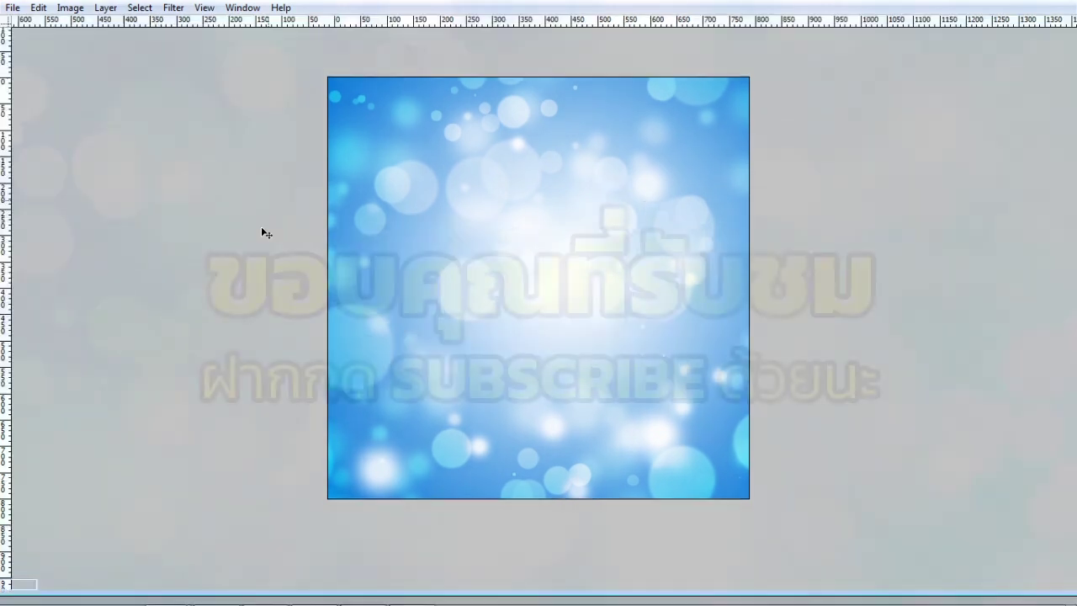